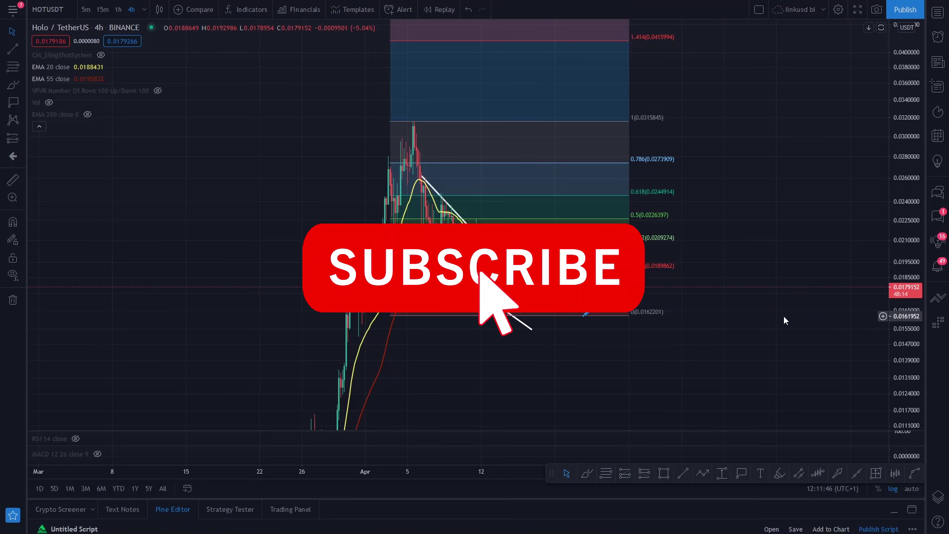
Step: Compress the 4h price scale until the Fibonacci retracement is visible up to its 1.618 level
left_click_drag(796, 185, 773, 191)
left_click_drag(906, 202, 900, 150)
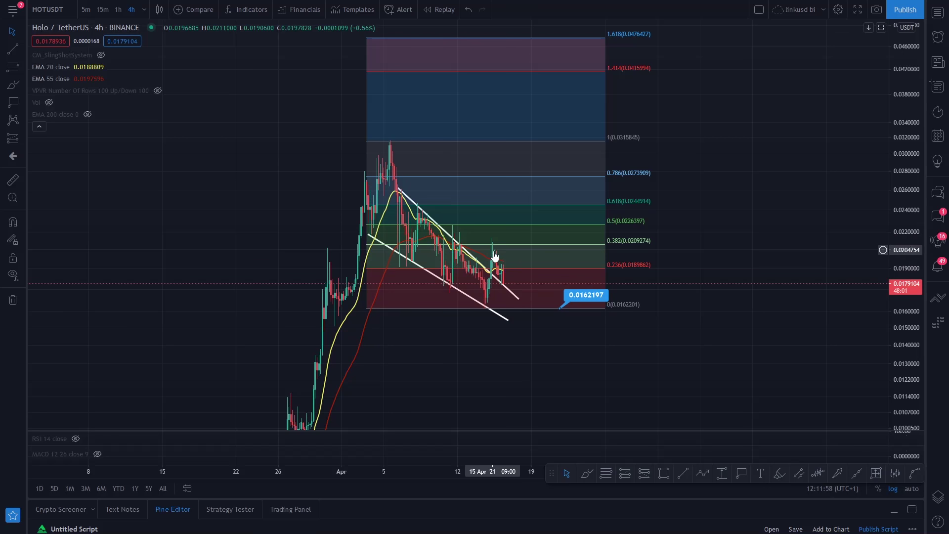
left_click_drag(530, 470, 291, 467)
left_click_drag(368, 366, 786, 356)
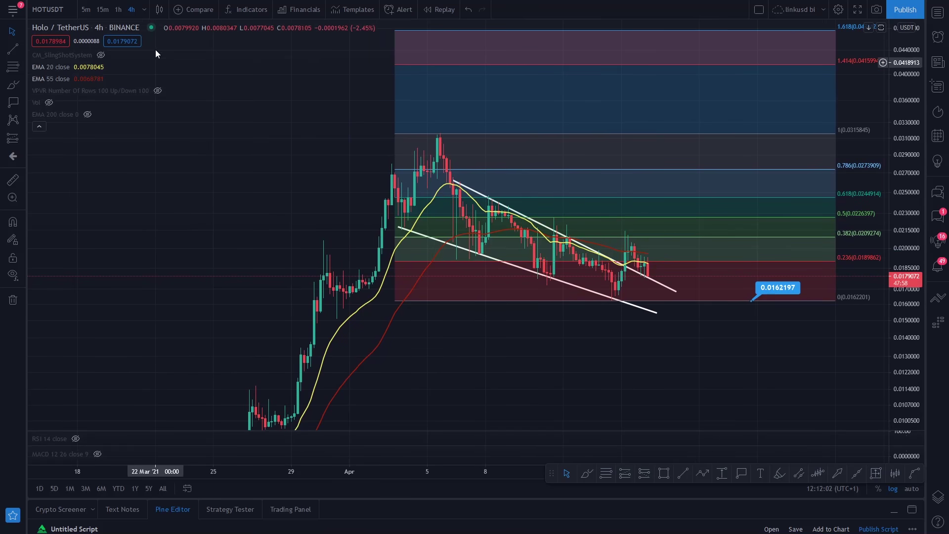
mouse_move(121, 3)
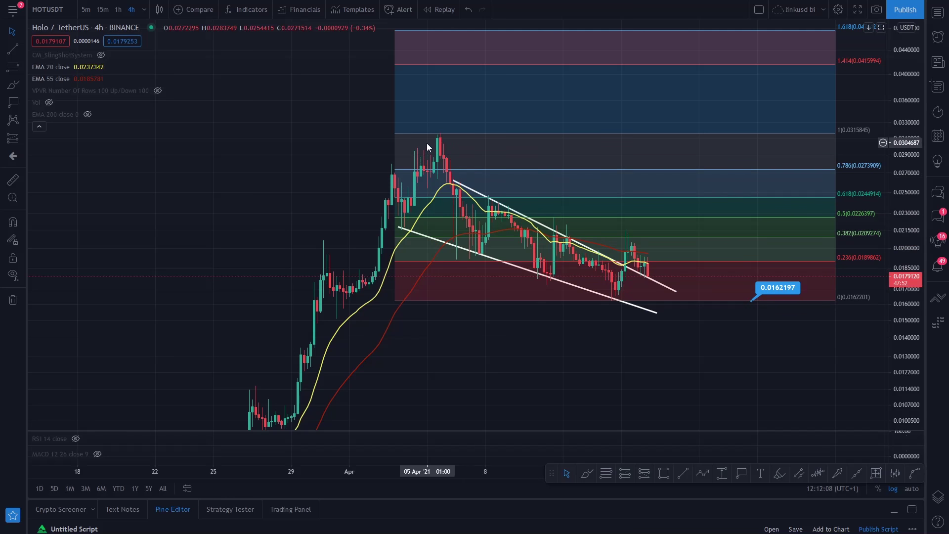
left_click_drag(683, 312, 608, 330)
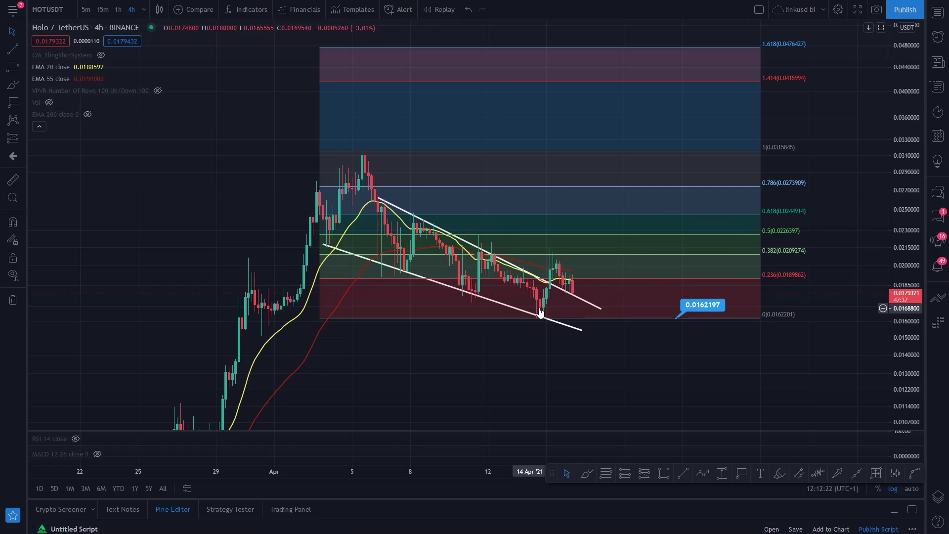
left_click_drag(589, 283, 599, 296)
left_click_drag(915, 317, 913, 277)
left_click_drag(261, 203, 168, 131)
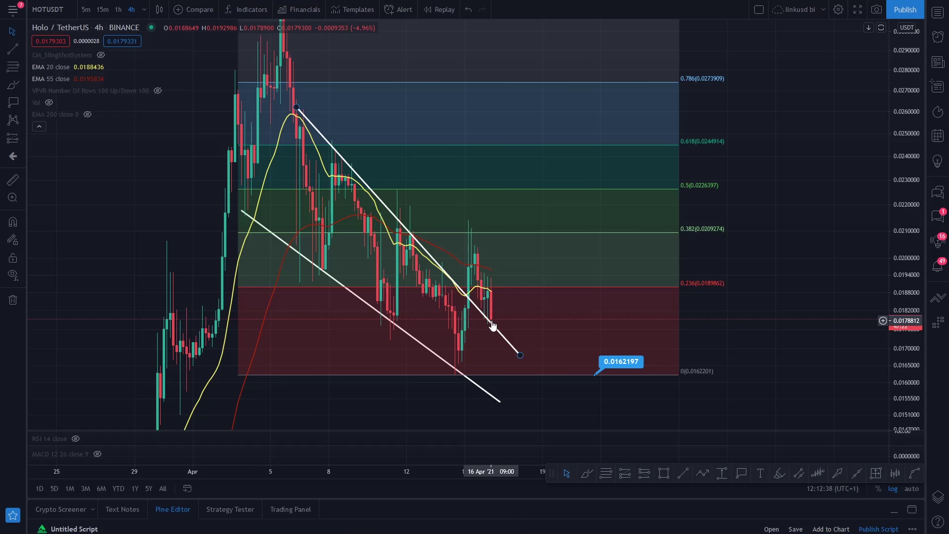
scroll(767, 332, "left", 3)
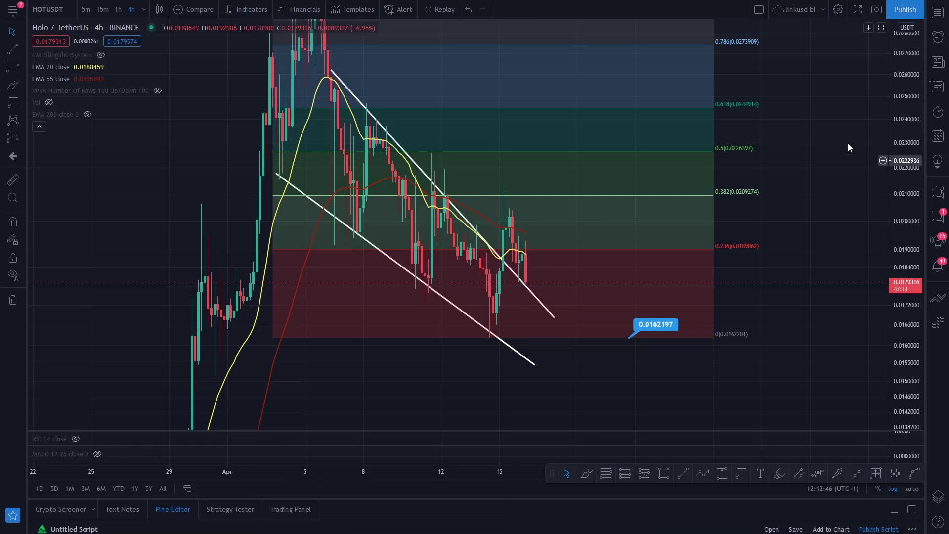
left_click_drag(844, 153, 841, 181)
left_click_drag(912, 84, 912, 197)
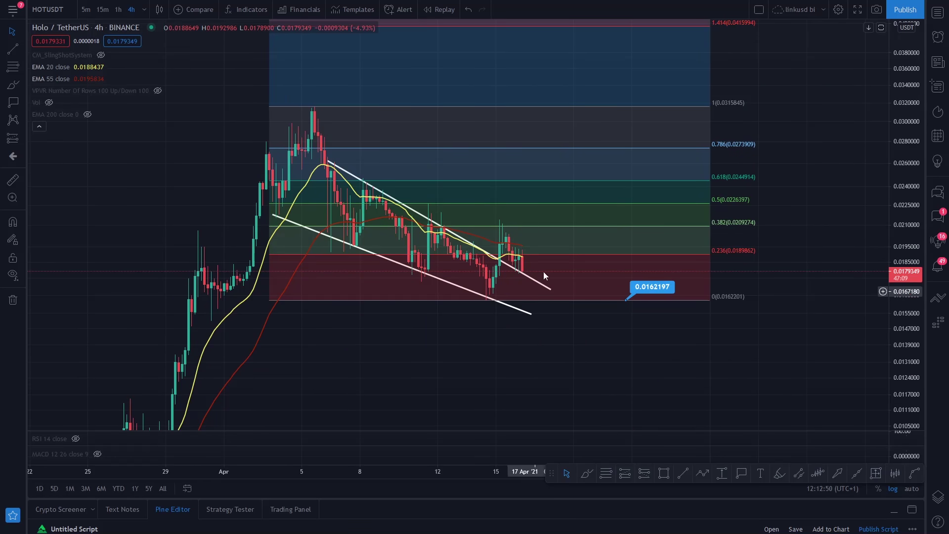
left_click_drag(550, 335, 583, 353)
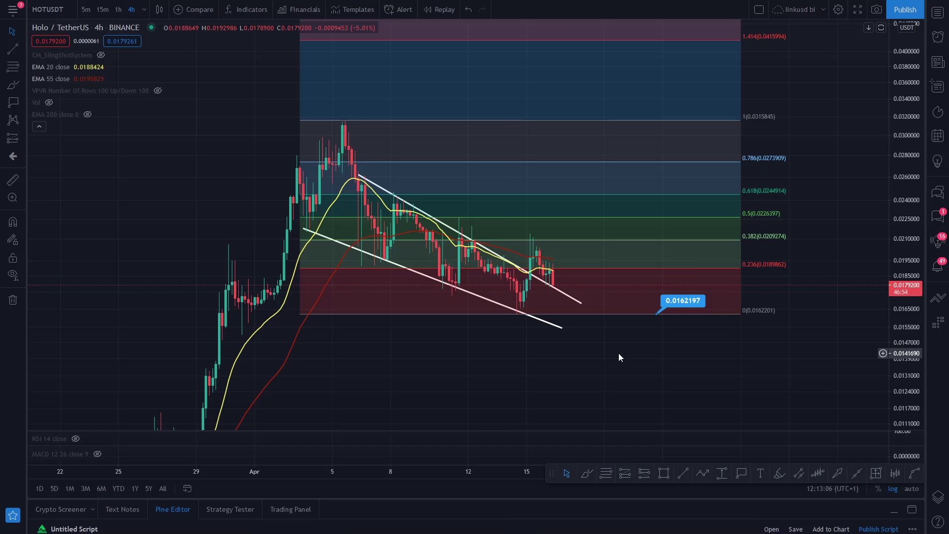
left_click_drag(540, 316, 525, 313)
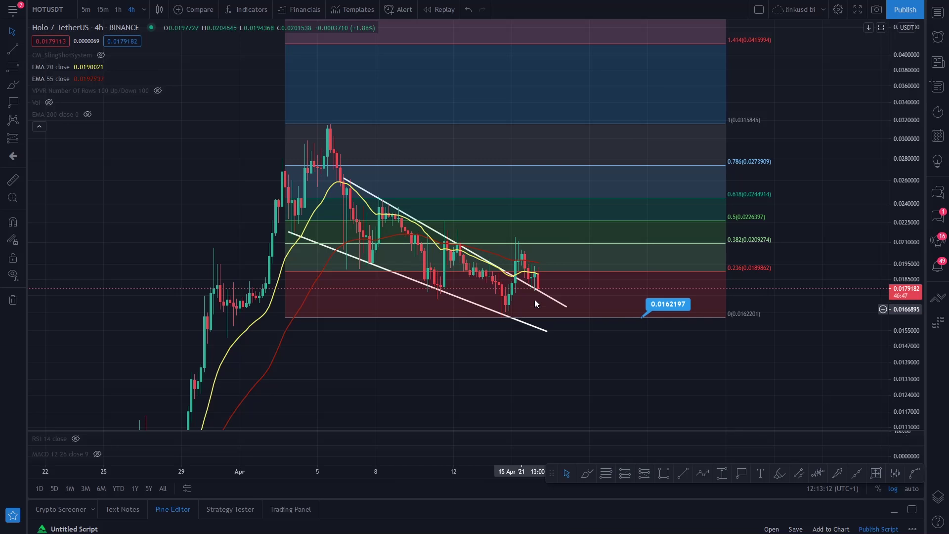
left_click_drag(557, 362, 574, 369)
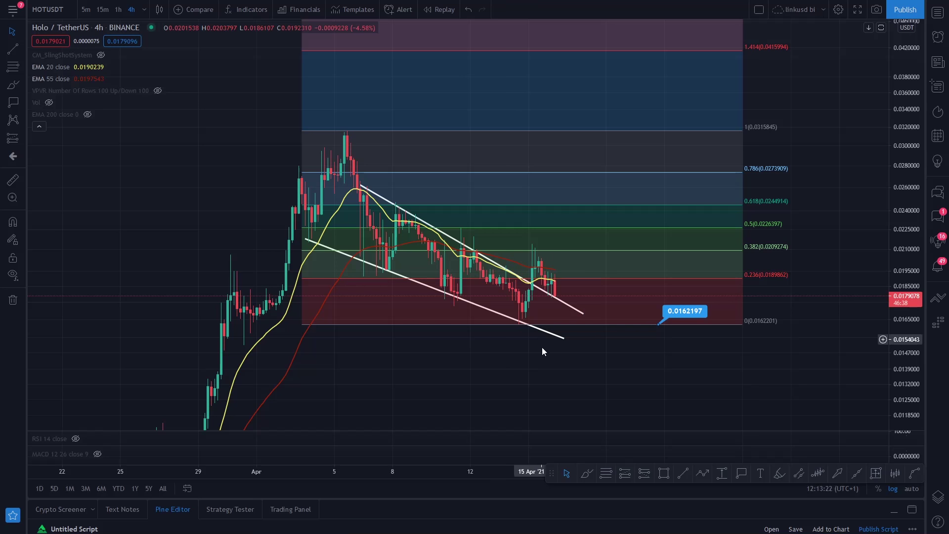
left_click_drag(544, 345, 571, 364)
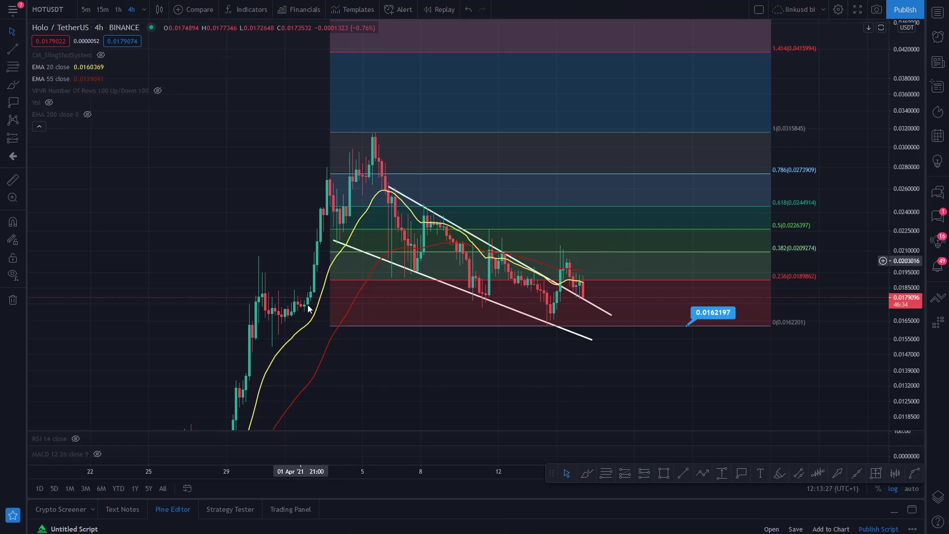
left_click_drag(590, 395, 546, 381)
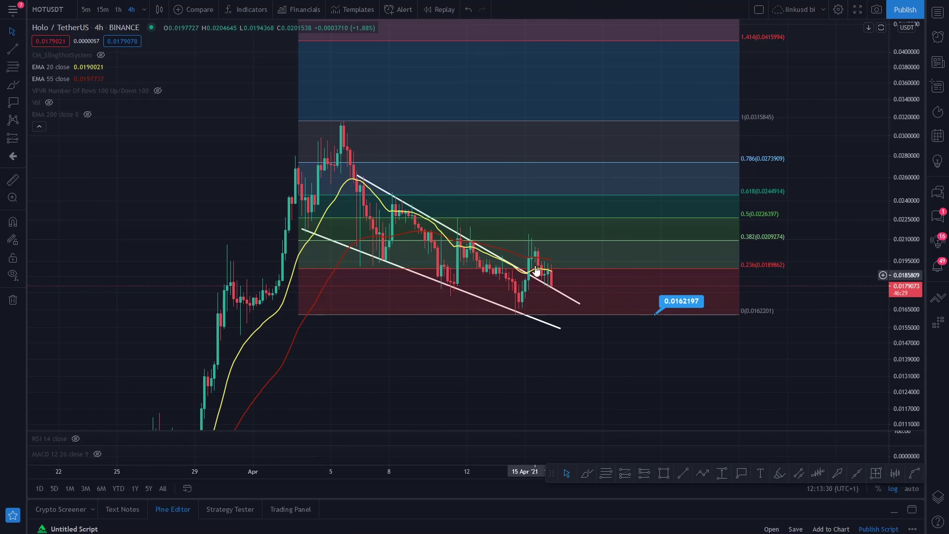
left_click_drag(603, 333, 600, 339)
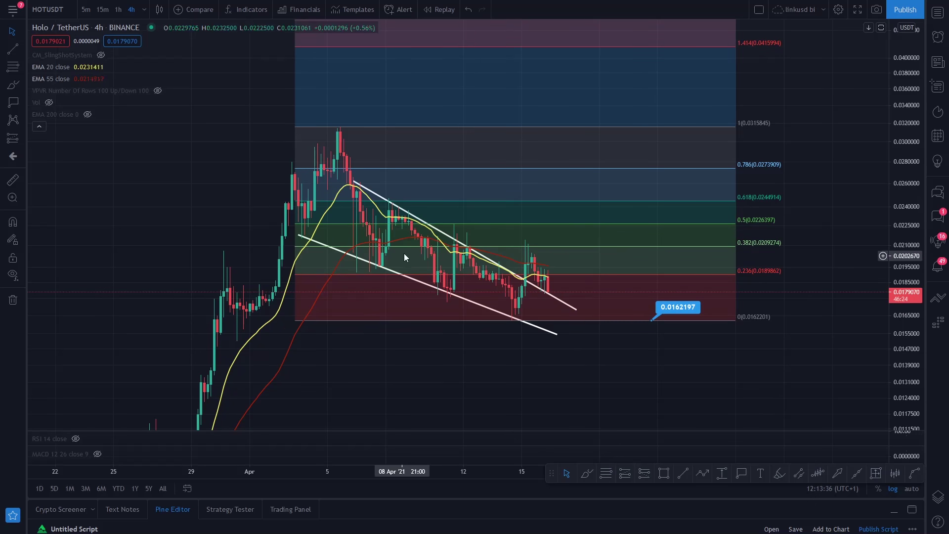
left_click_drag(630, 370, 683, 367)
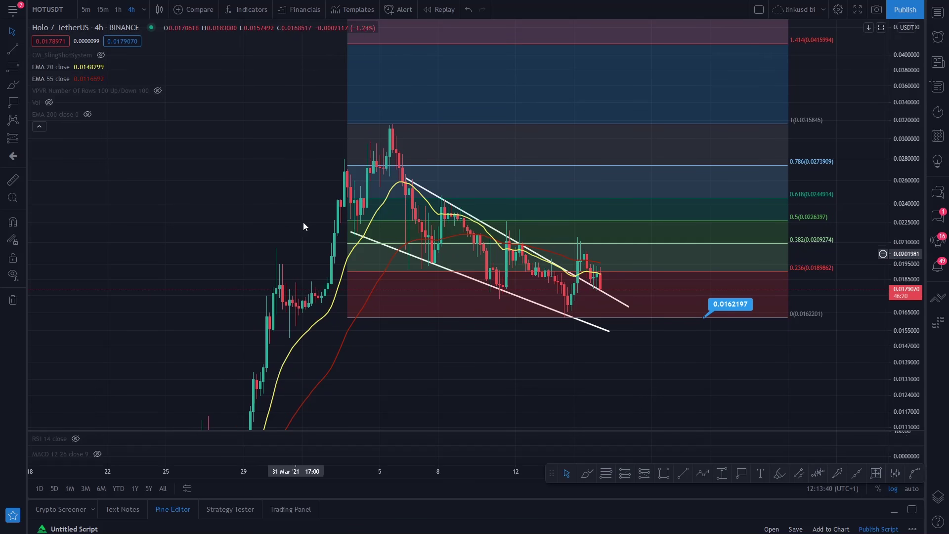
scroll(547, 393, "right", 3)
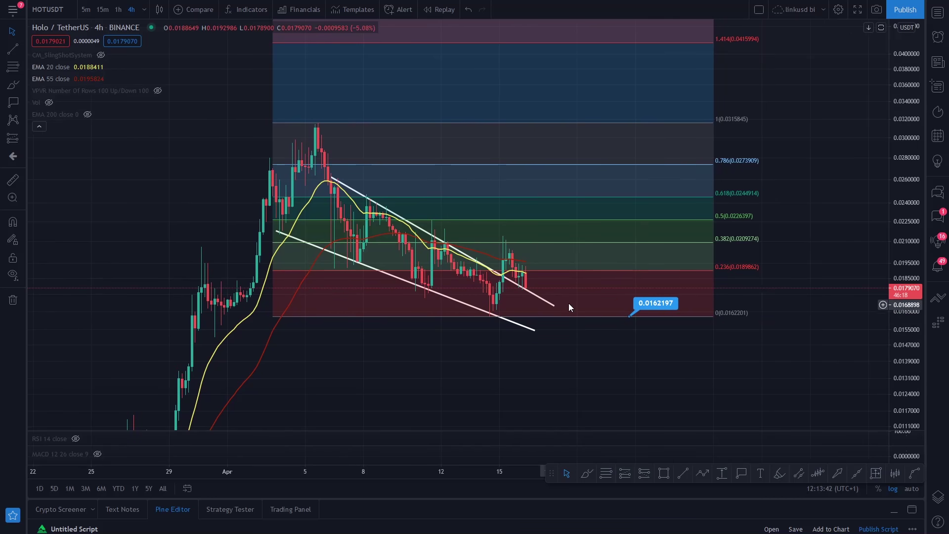
scroll(542, 366, "left", 1)
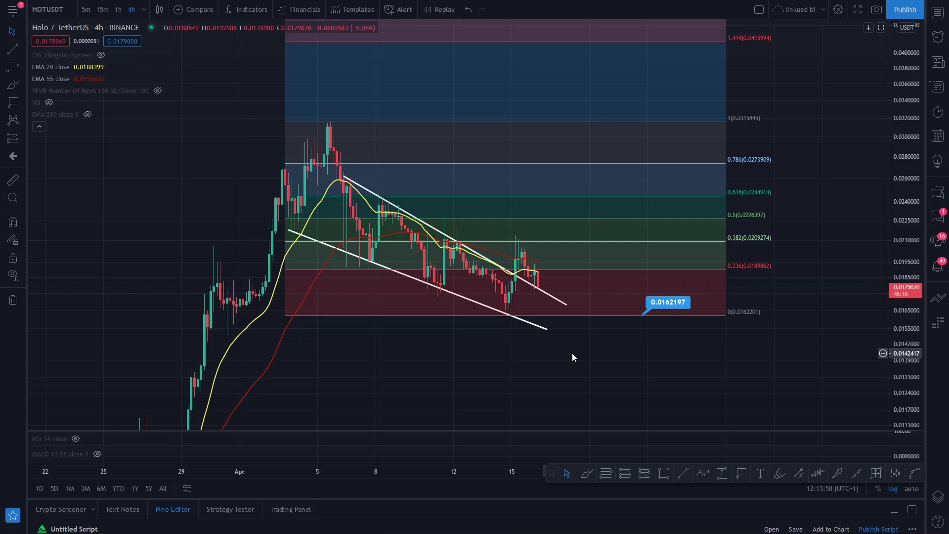
left_click_drag(591, 372, 535, 365)
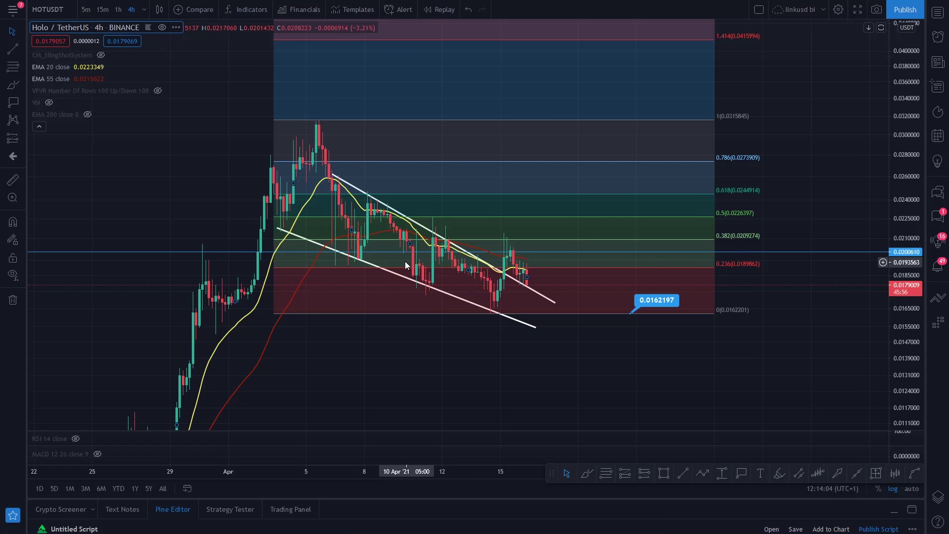
Step: Check the nearby drawing's colour options, then add a horizontal line at 0.0202670 with Alt+H
left_click(526, 257)
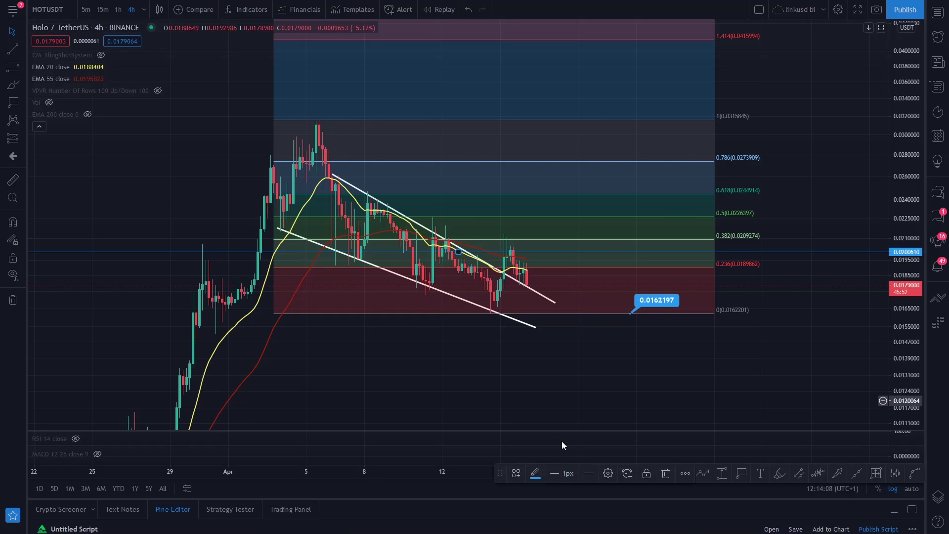
left_click(539, 476)
left_click(556, 271)
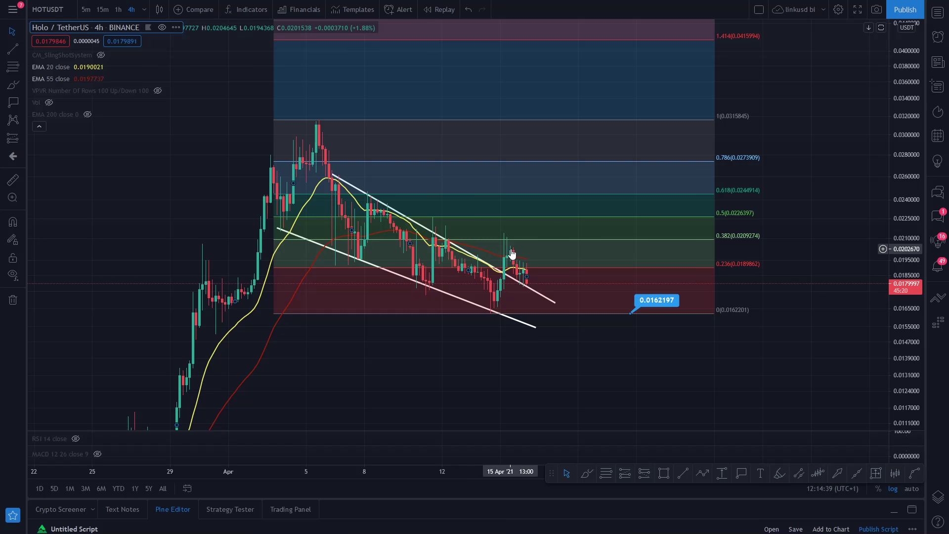
key("alt+h")
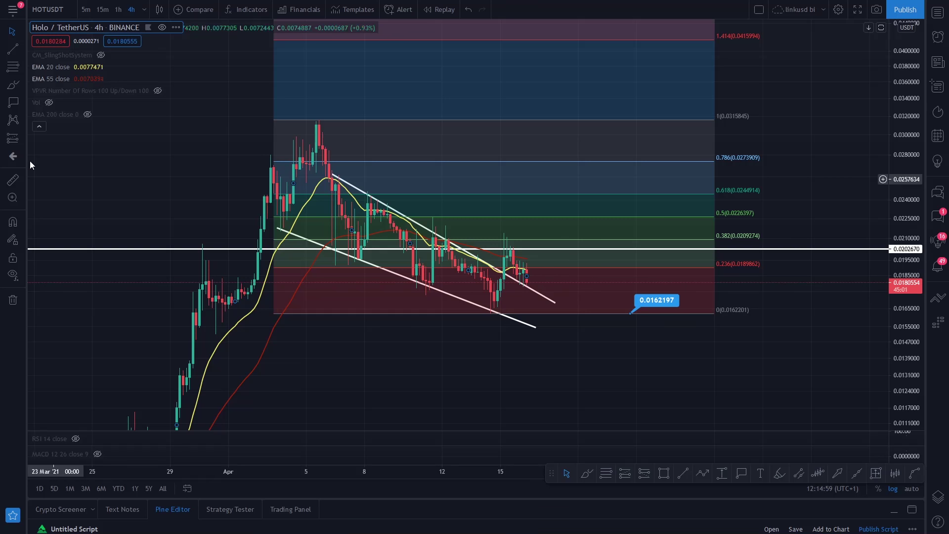
left_click(13, 85)
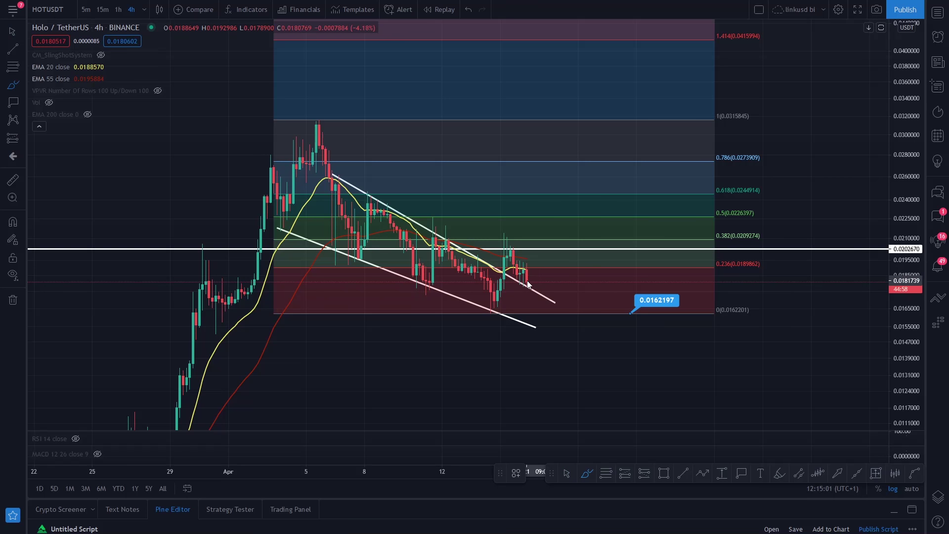
Step: Brush a projected path rising to the resistance line and curved swings along the wedge's lower line
left_click_drag(555, 273, 555, 252)
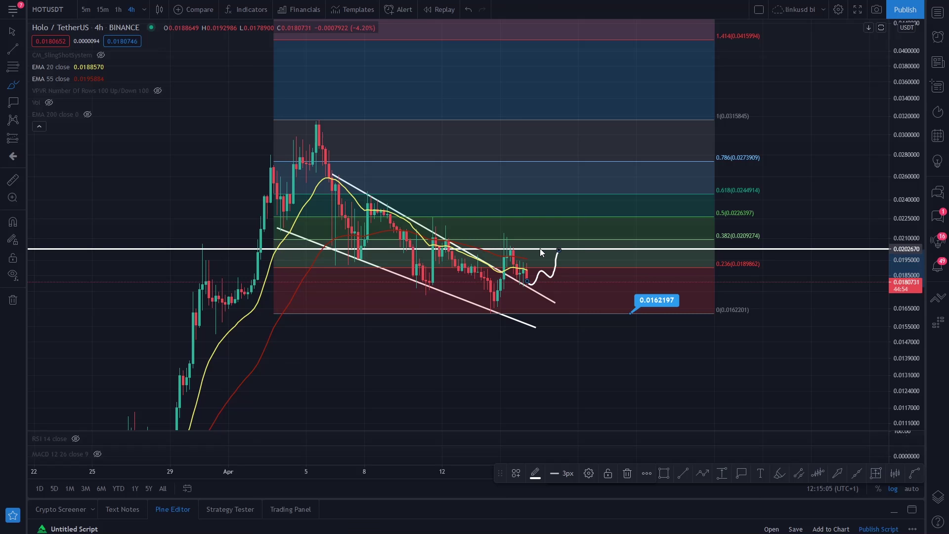
mouse_move(385, 256)
left_mouse_down()
mouse_move(404, 288)
mouse_move(449, 271)
mouse_move(496, 322)
left_mouse_up()
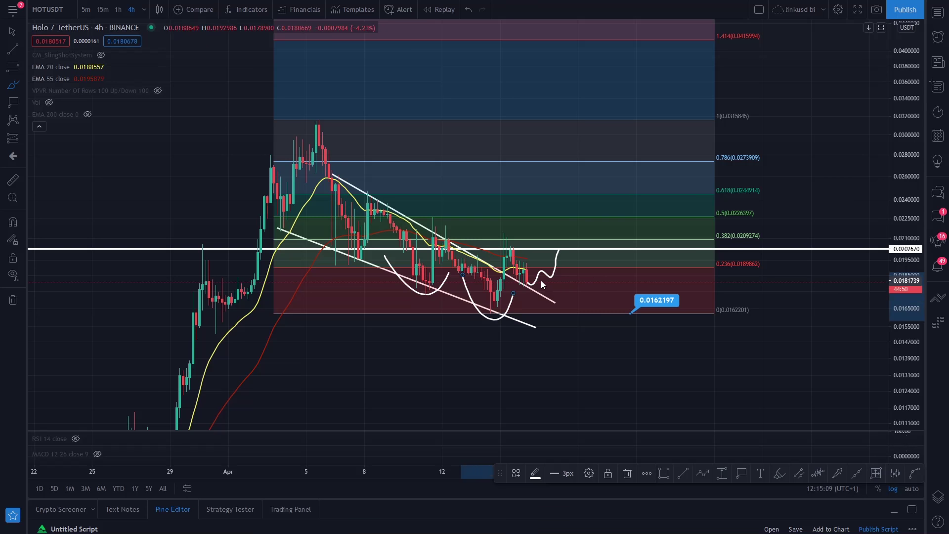
left_click(523, 281)
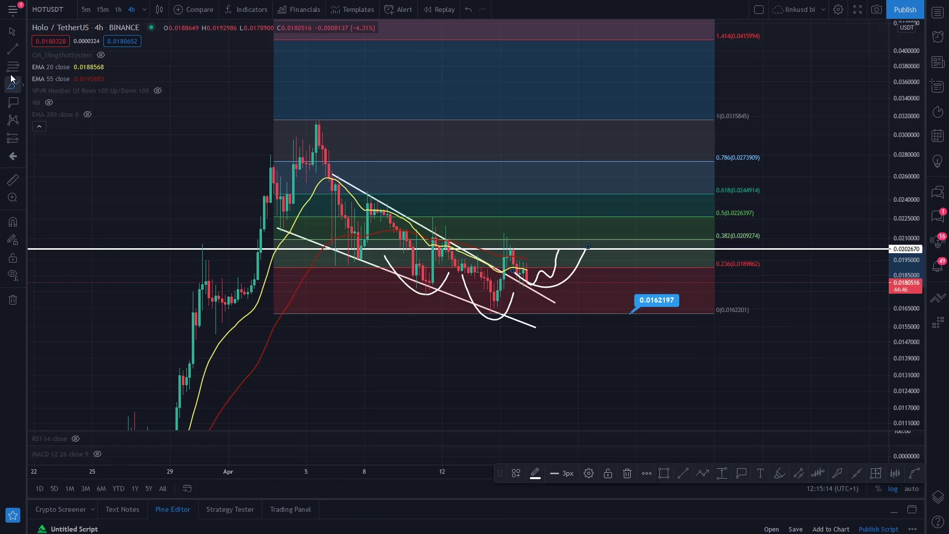
Step: Draw and delete a stray trend line, then place a price label where the curve meets resistance
left_click(13, 48)
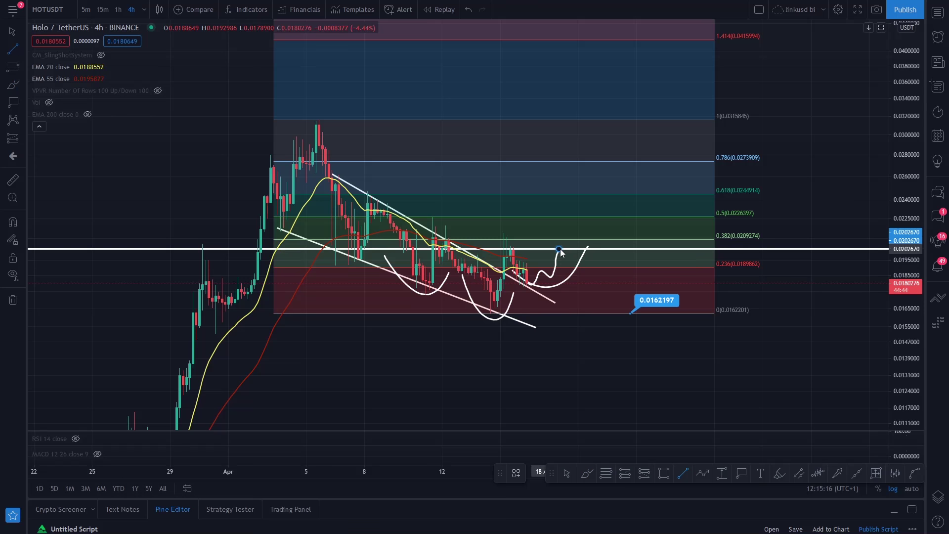
mouse_move(558, 248)
left_mouse_down()
mouse_move(657, 339)
mouse_move(711, 440)
mouse_move(685, 404)
left_mouse_up()
key("Delete")
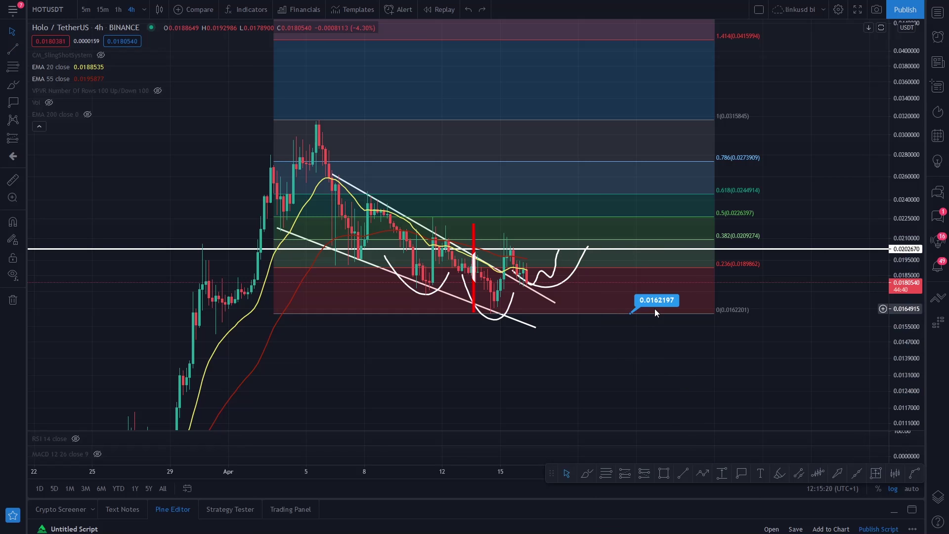
left_click(740, 473)
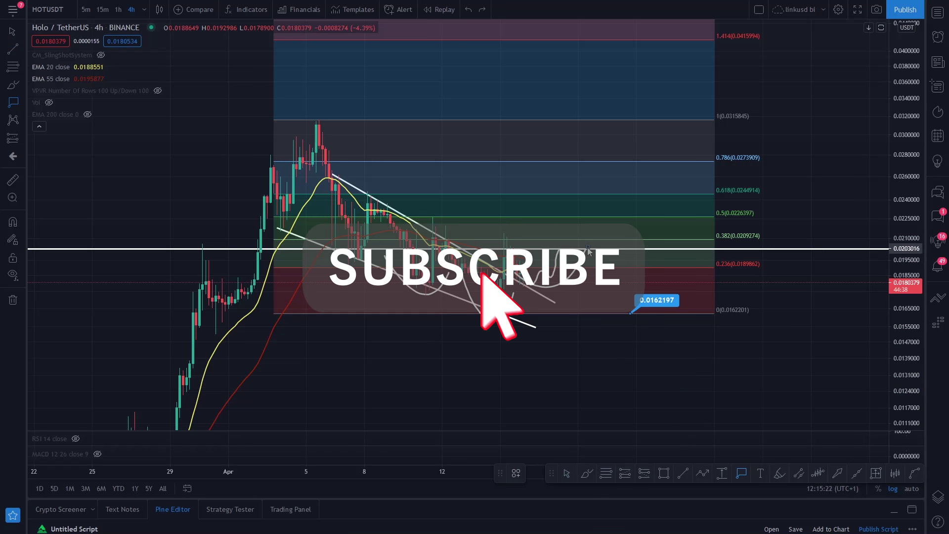
left_click(589, 246)
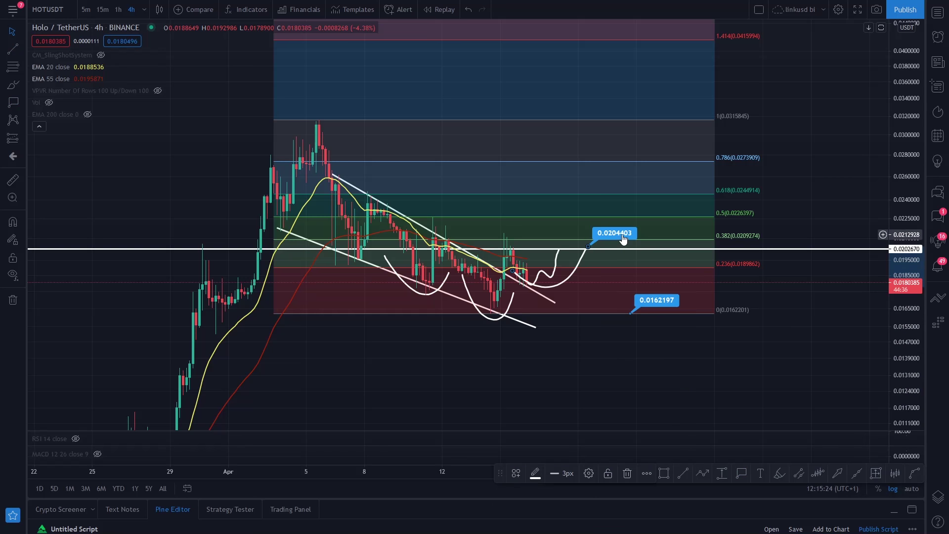
Step: Pin the label to resistance at 0.0202598, add a vertical line, and measure the rise to 0.618
left_click_drag(619, 234, 621, 238)
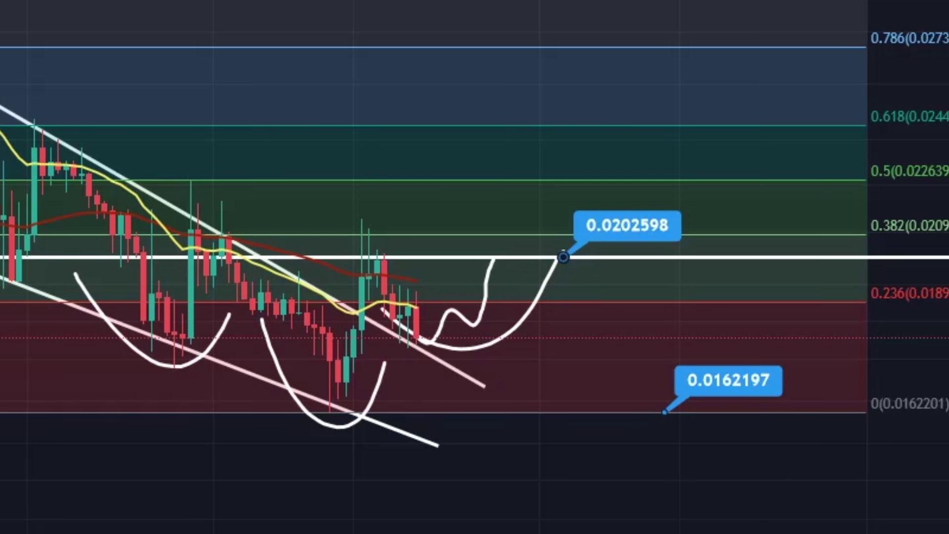
mouse_move(338, 256)
left_mouse_down()
mouse_move(341, 419)
mouse_move(341, 395)
mouse_move(515, 243)
mouse_move(578, 238)
left_mouse_up()
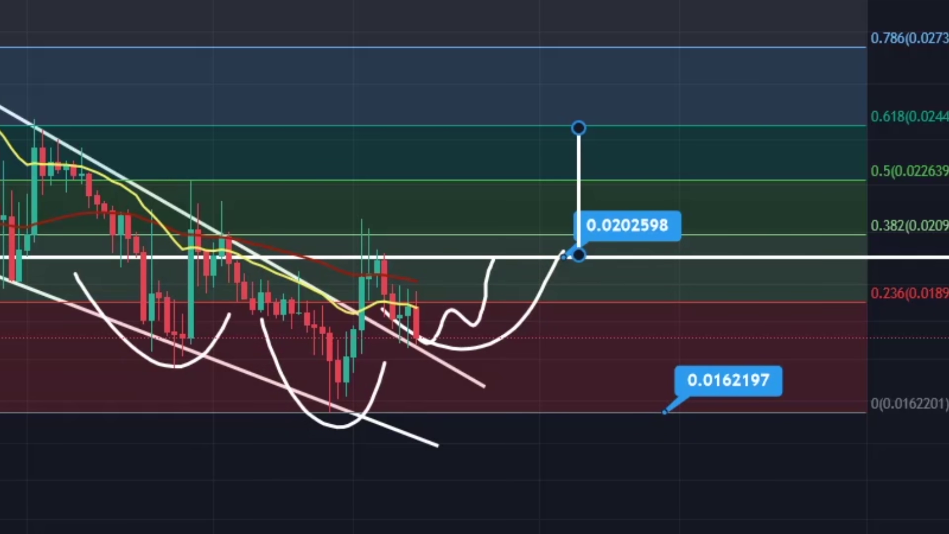
left_click_drag(562, 255, 575, 124)
left_click(724, 377)
Step: Select and deselect the wedge lines and the resistance line, leaving nothing selected
left_click(415, 349)
left_click(429, 370)
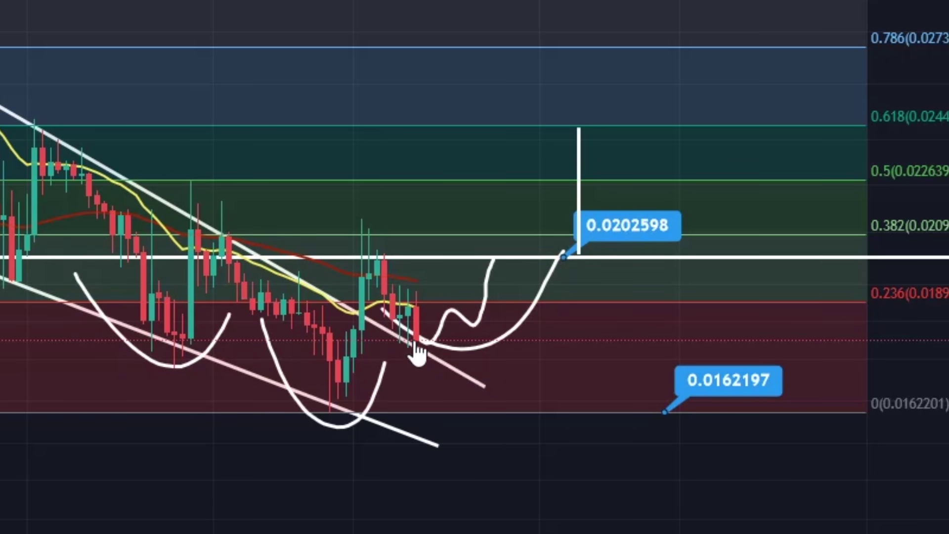
left_click(387, 321)
left_click(415, 353)
left_click(472, 271)
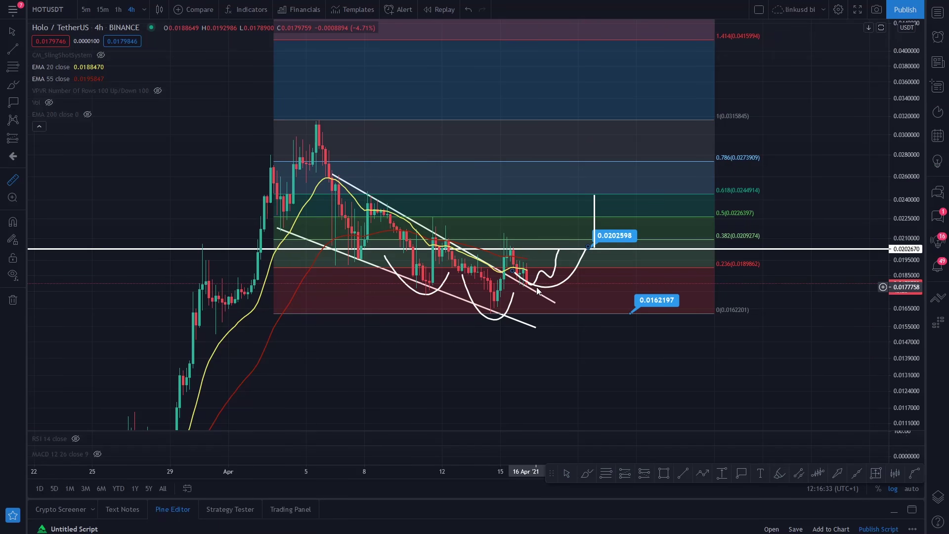
left_click(532, 284)
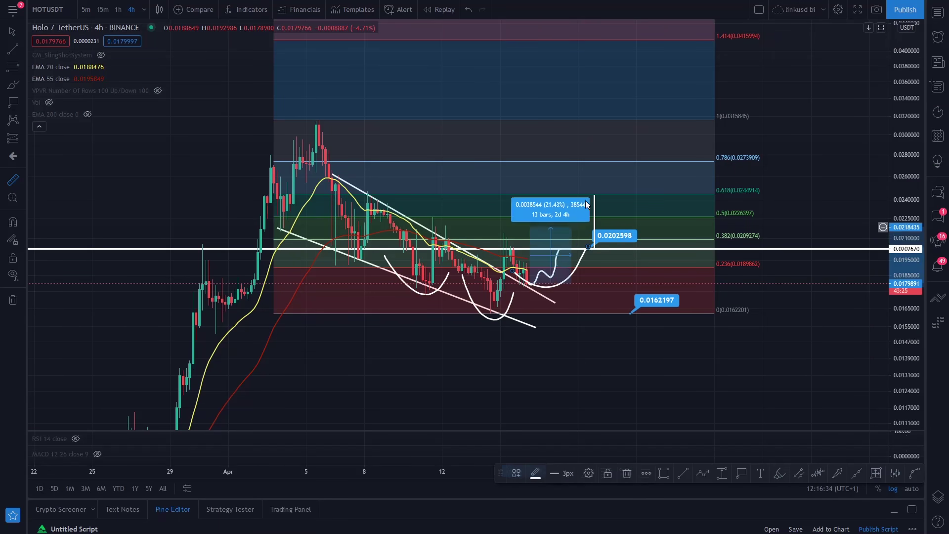
left_click(600, 119)
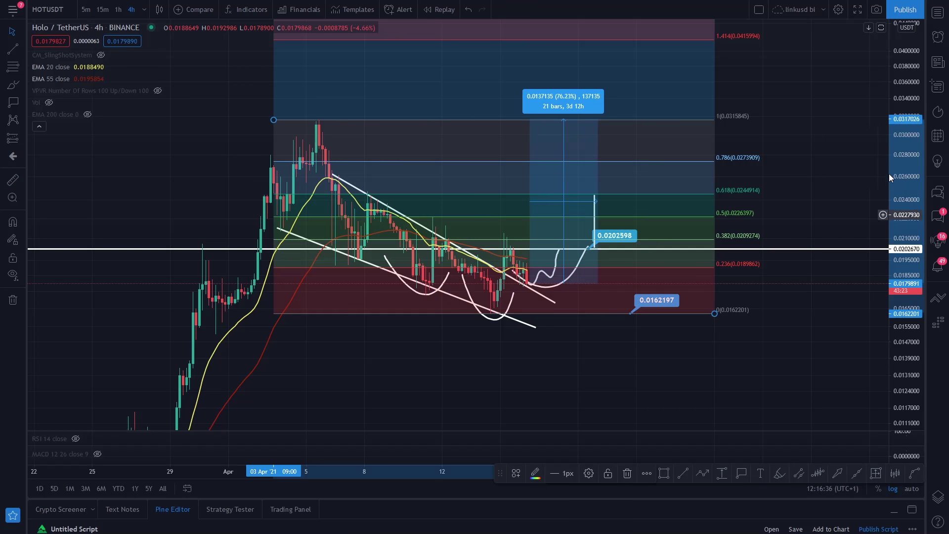
left_click(817, 337)
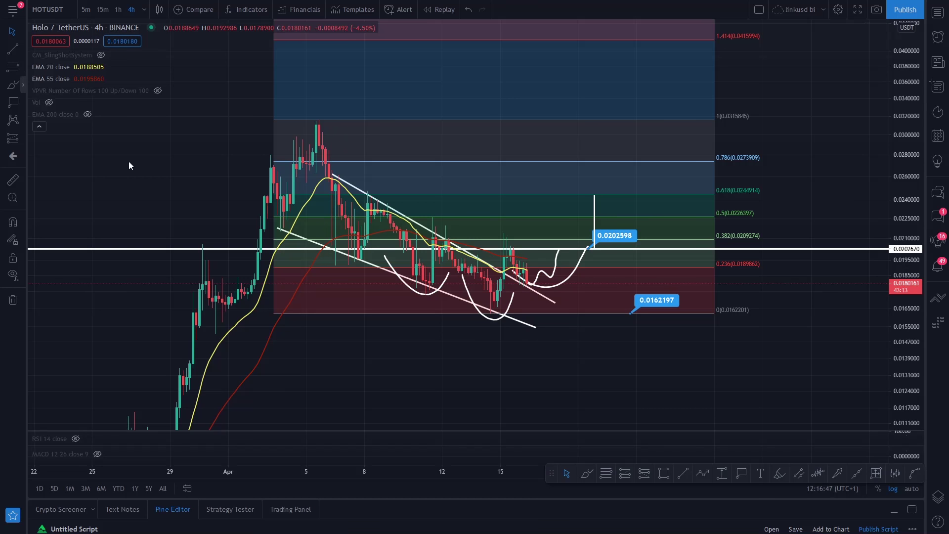
Step: Sketch a dip below the wedge, a long descending line, and a rally toward the 0.786 level
left_click_drag(527, 291, 543, 321)
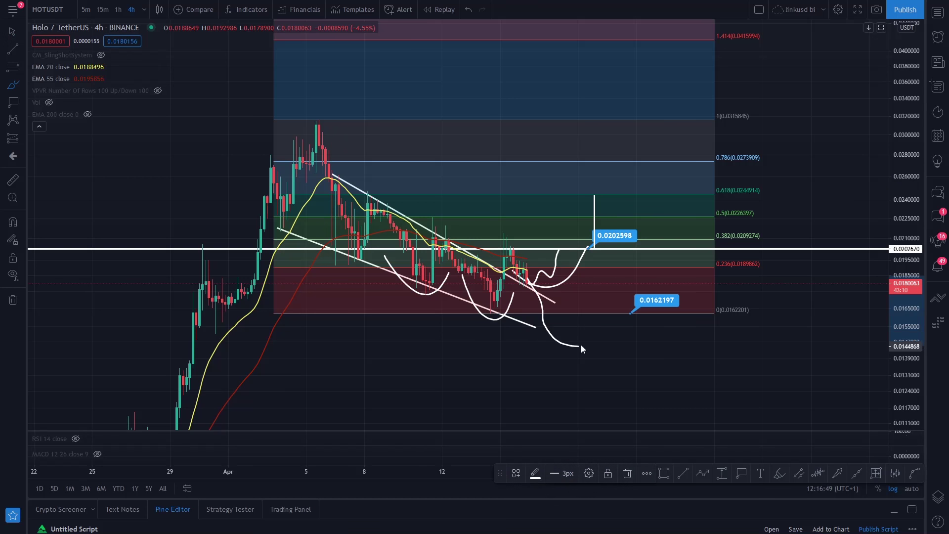
left_click_drag(395, 271, 717, 385)
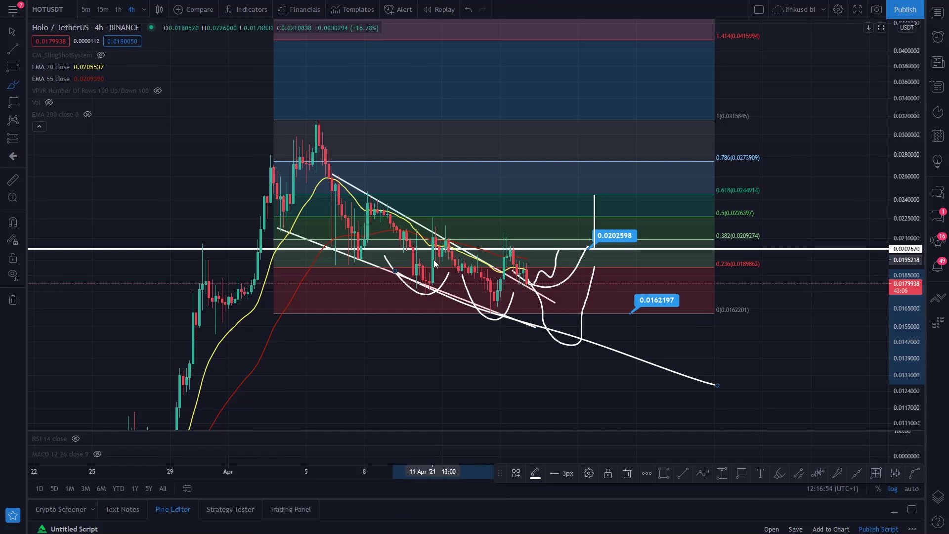
left_click_drag(517, 299, 621, 133)
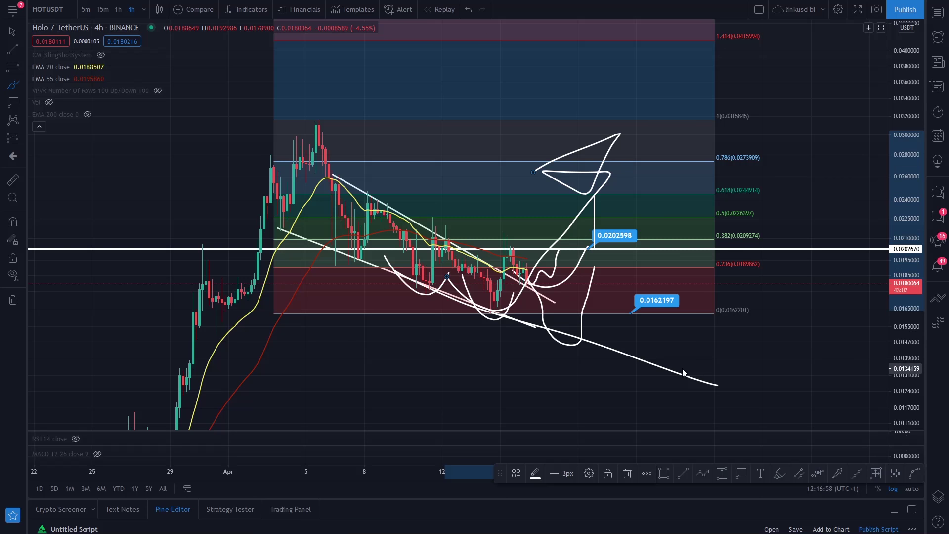
Step: Undo the alternative sketches and switch HOTUSDT to the 1D timeframe
key("ctrl+z")
key("ctrl+z")
key("ctrl+z")
key("ctrl+z")
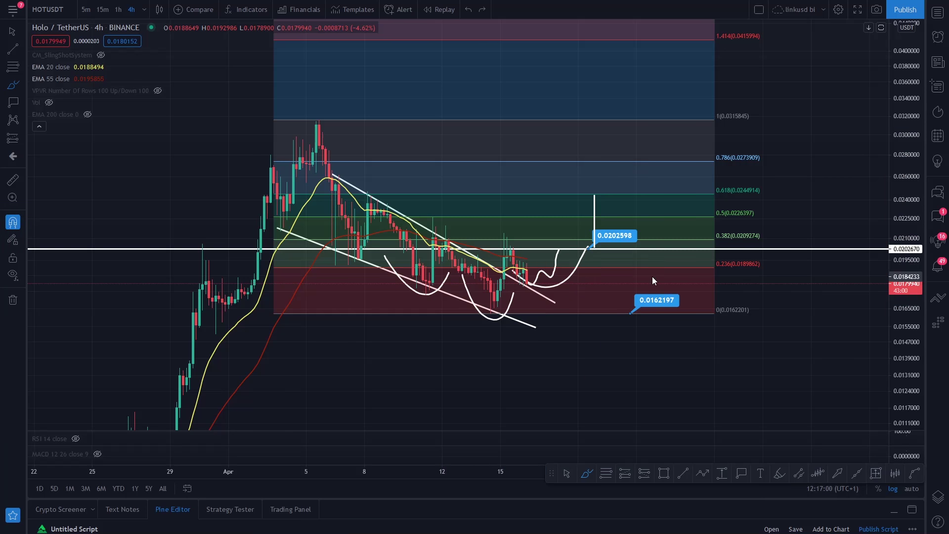
left_click(145, 10)
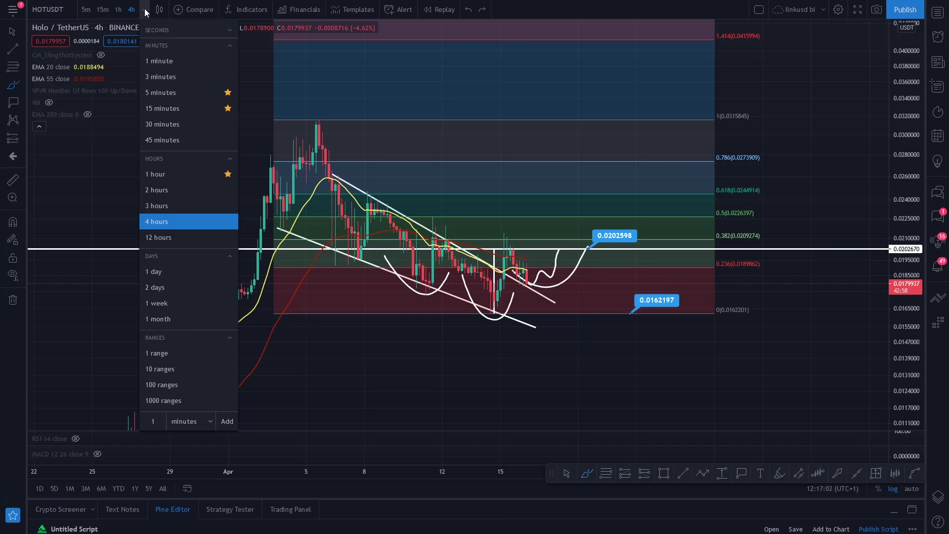
left_click(170, 272)
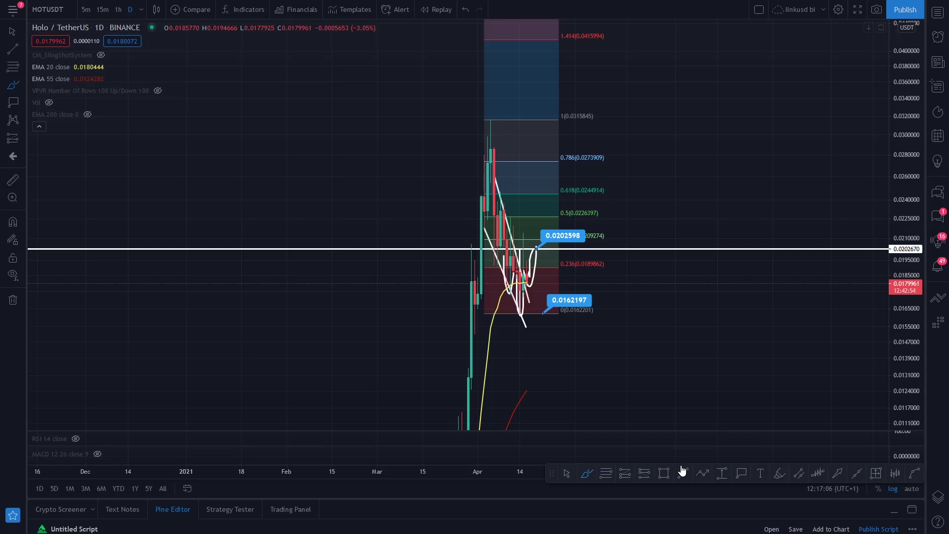
Step: Pan and rescale the daily chart to frame the December–April rally and February surge above EMA 20/55
left_click_drag(535, 478, 69, 387)
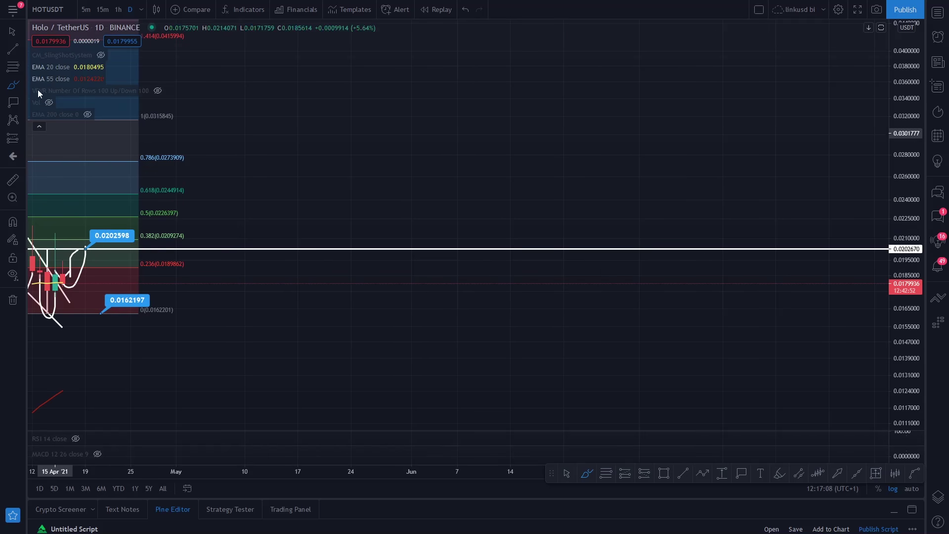
left_click_drag(466, 364, 773, 371)
left_click_drag(532, 364, 618, 357)
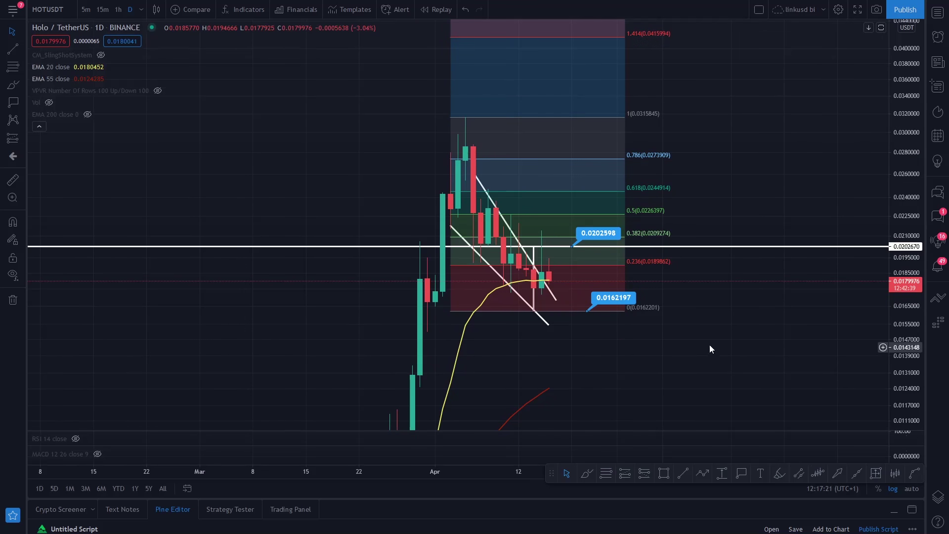
scroll(390, 417, "down", 4)
left_click_drag(506, 377, 456, 301)
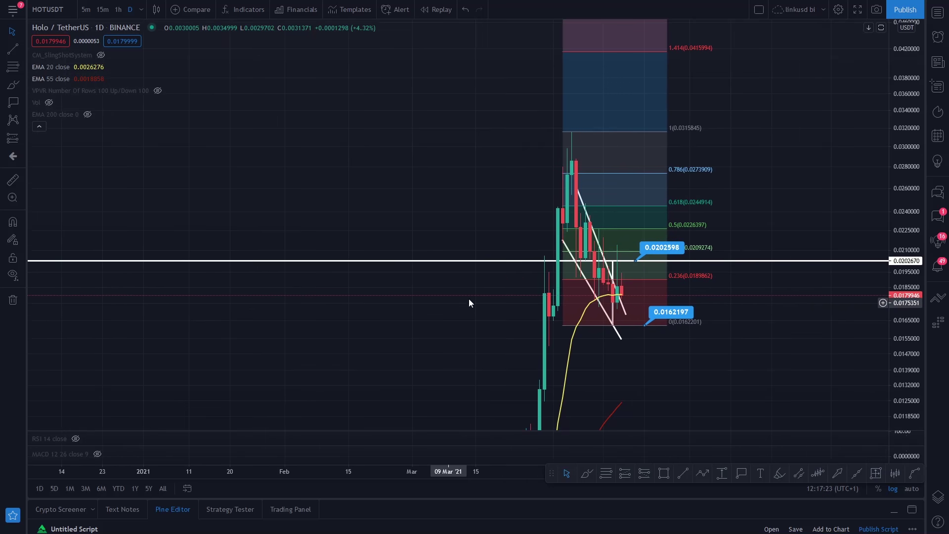
left_click_drag(908, 132, 917, 390)
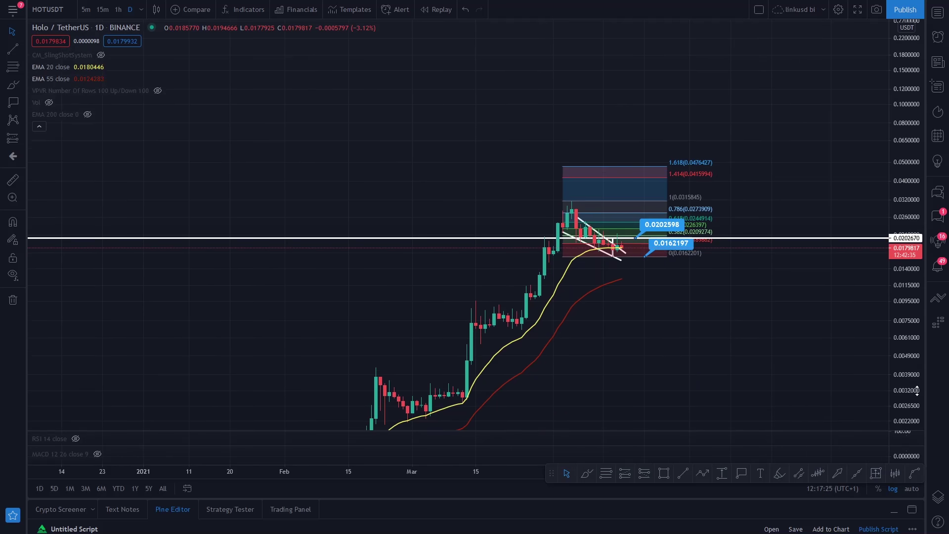
left_click_drag(663, 376, 735, 284)
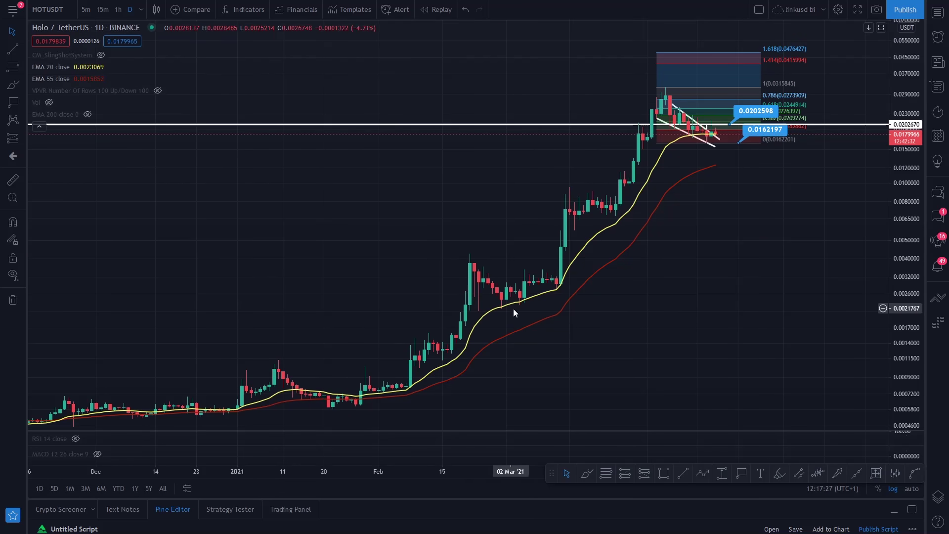
left_click(13, 50)
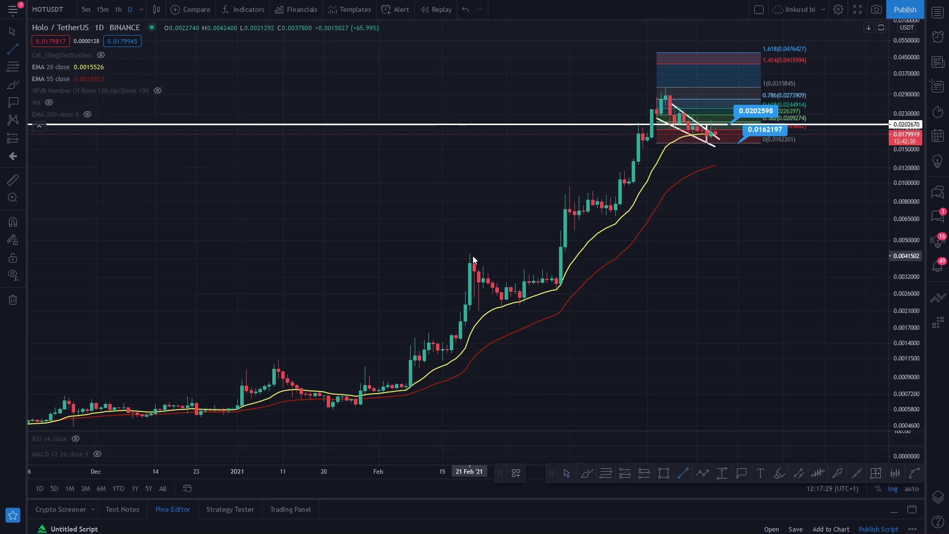
Step: Draw two falling lines from the February peak to the pullback low, outlining a bull flag
left_click(474, 256)
left_click(519, 300)
key("alt+t")
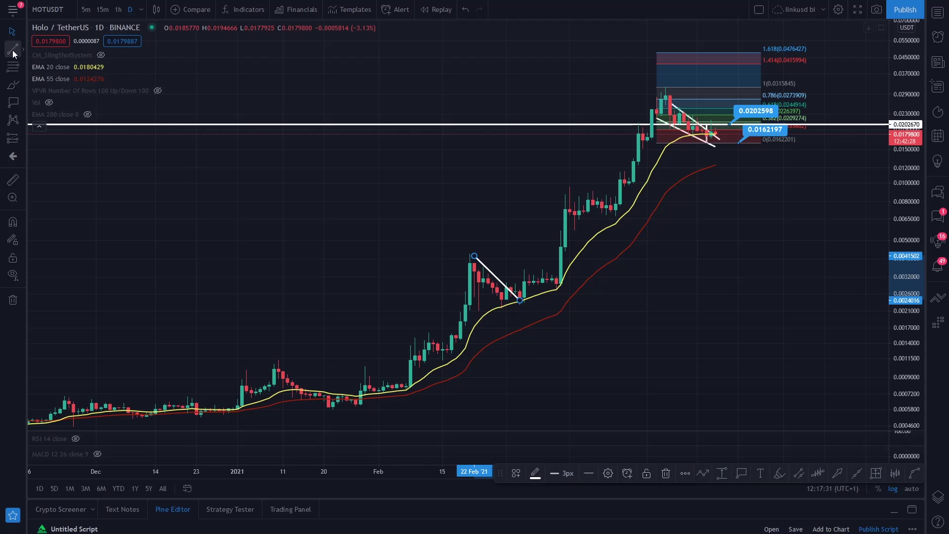
left_click(469, 272)
left_click(511, 305)
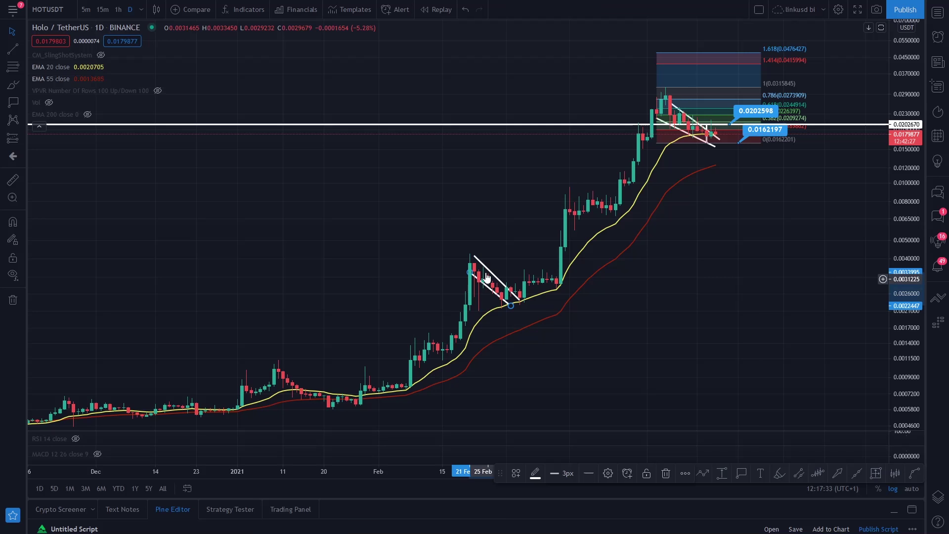
left_click_drag(661, 278, 703, 264)
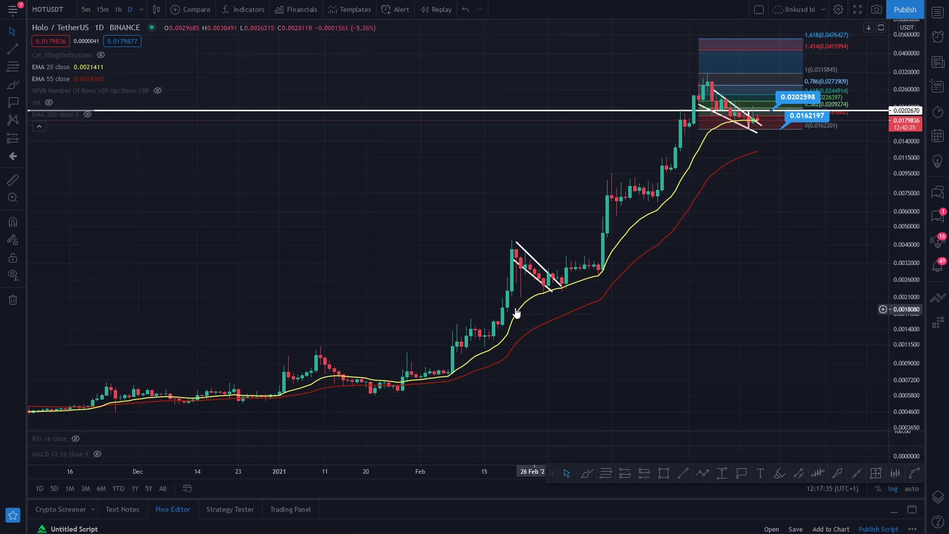
Step: Draw a line along the February flag pole, reposition it, then delete it
key("alt+t")
left_click(516, 244)
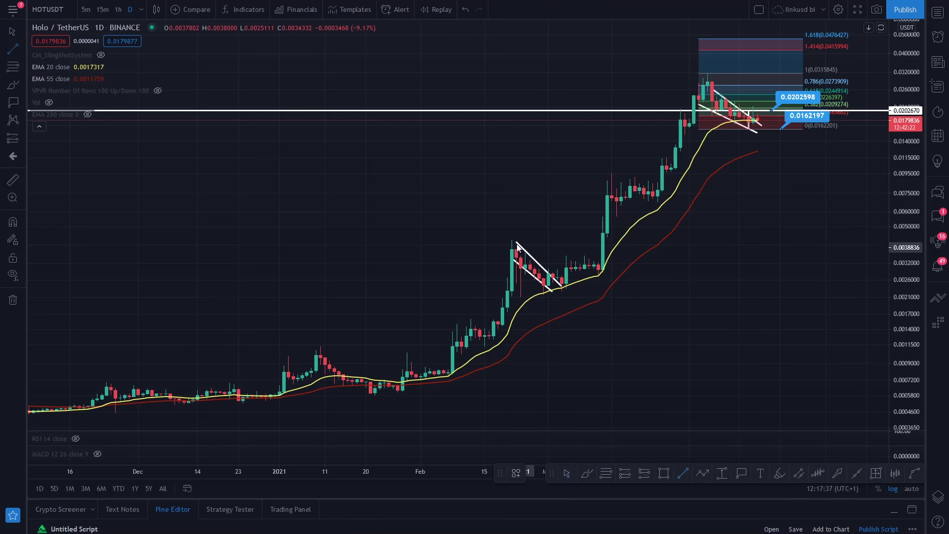
left_click(503, 330)
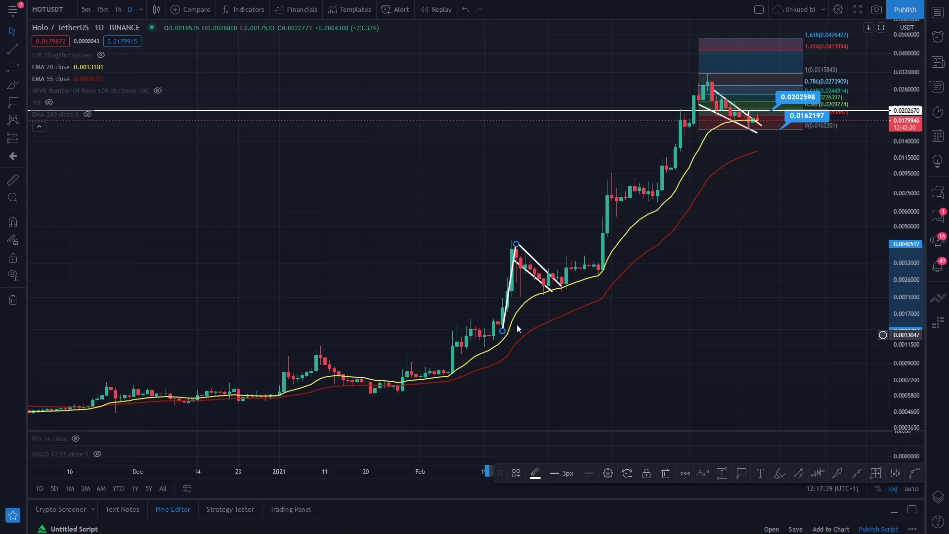
mouse_move(505, 325)
left_mouse_down()
mouse_move(570, 276)
mouse_move(489, 302)
left_mouse_up()
key("Delete")
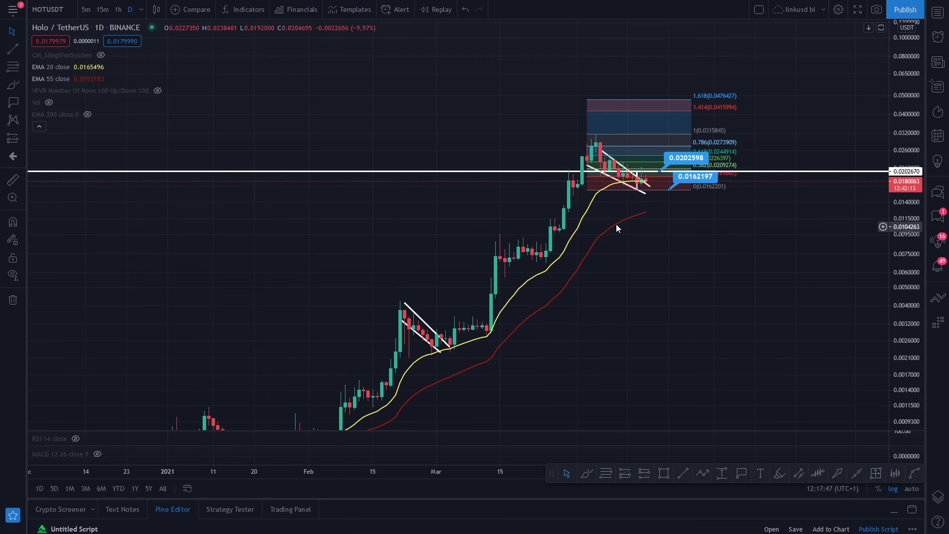
Step: Pan toward the latest candles and stretch the time axis to frame April with space on the right
left_click_drag(610, 227, 559, 245)
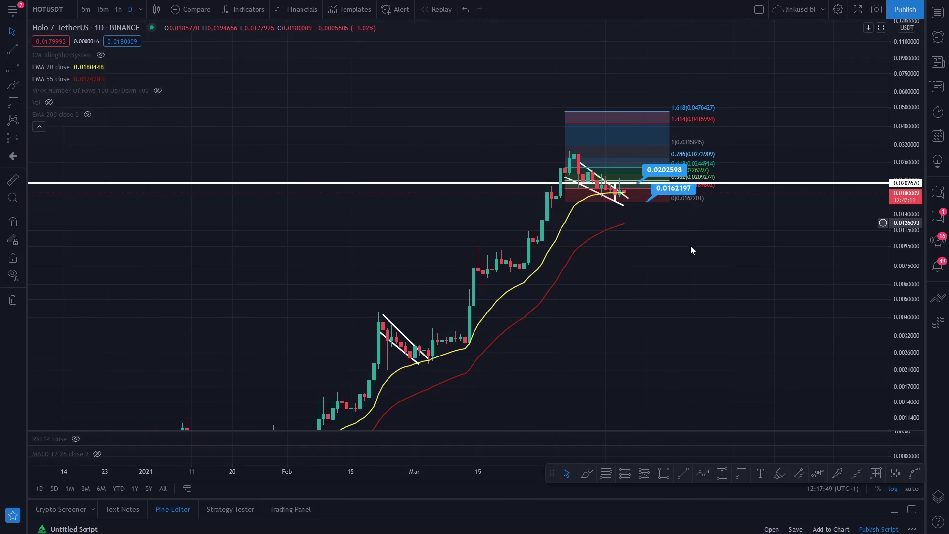
left_click_drag(697, 243, 657, 247)
left_click_drag(530, 473, 408, 473)
left_click_drag(489, 295, 610, 309)
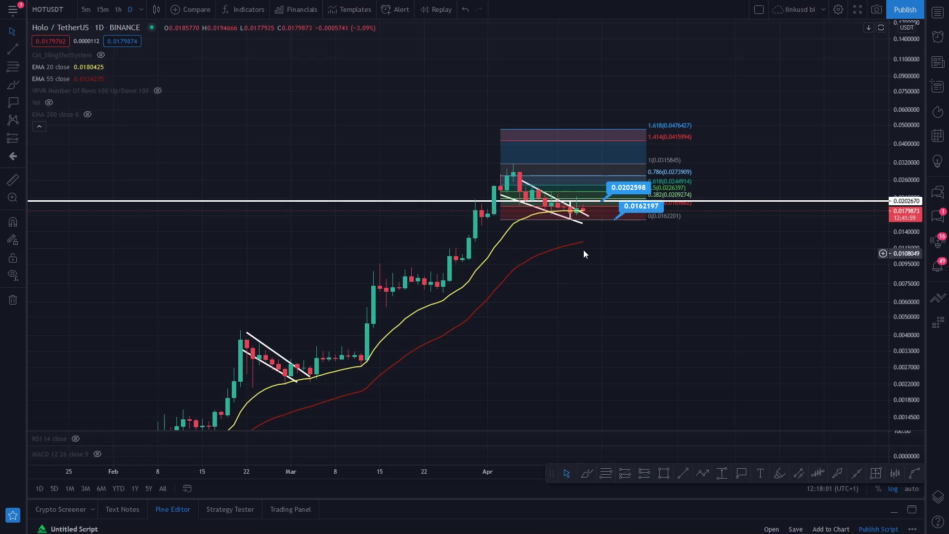
mouse_move(43, 93)
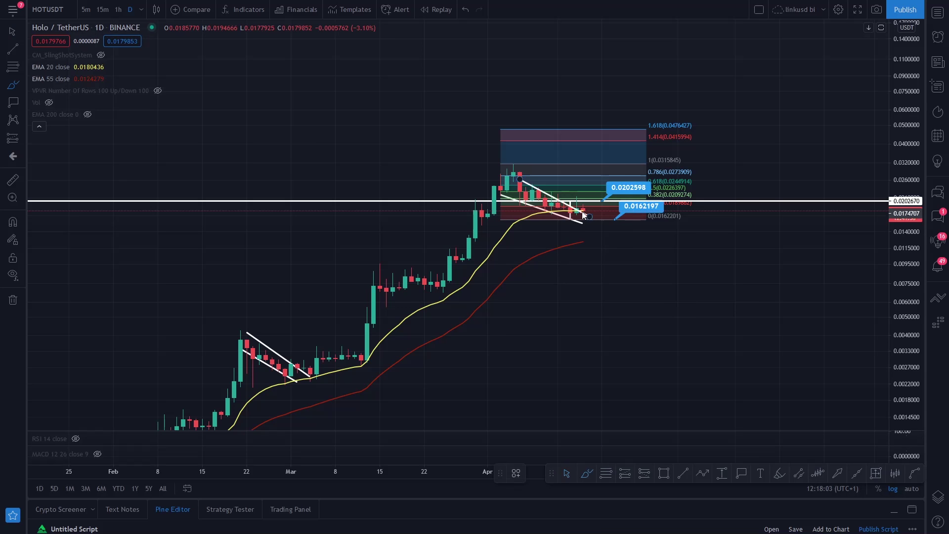
left_click_drag(582, 211, 640, 265)
mouse_move(572, 247)
left_mouse_down()
mouse_move(646, 228)
mouse_move(614, 226)
left_mouse_up()
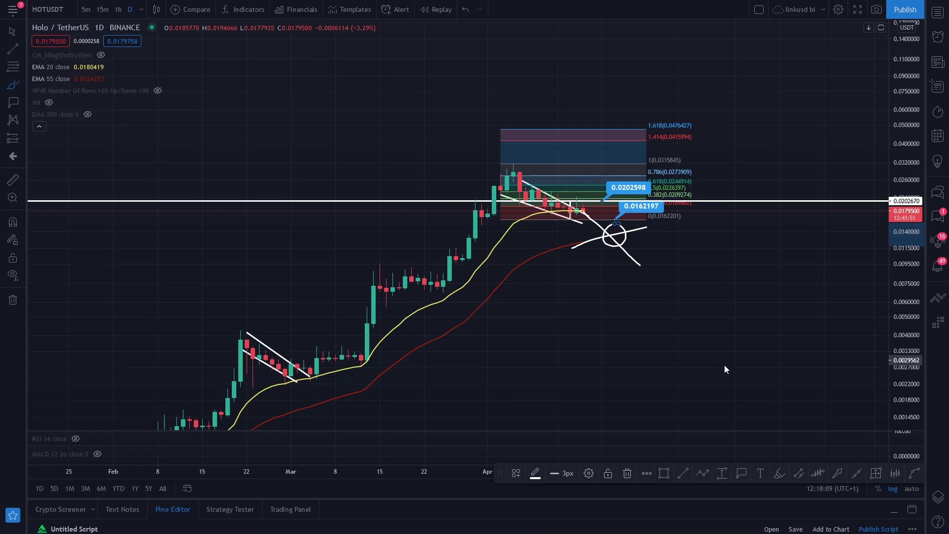
mouse_move(596, 252)
left_mouse_down()
mouse_move(603, 283)
mouse_move(672, 316)
left_mouse_up()
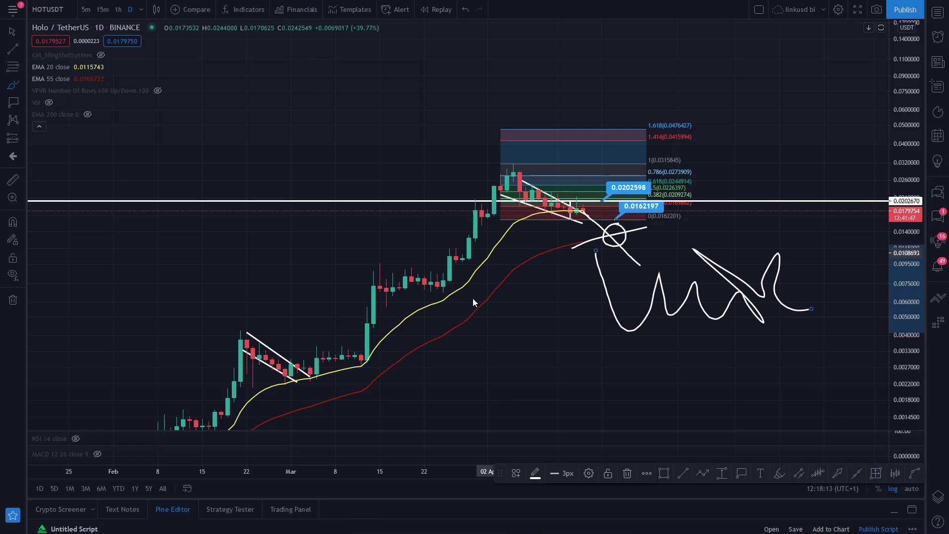
left_click_drag(489, 185, 682, 139)
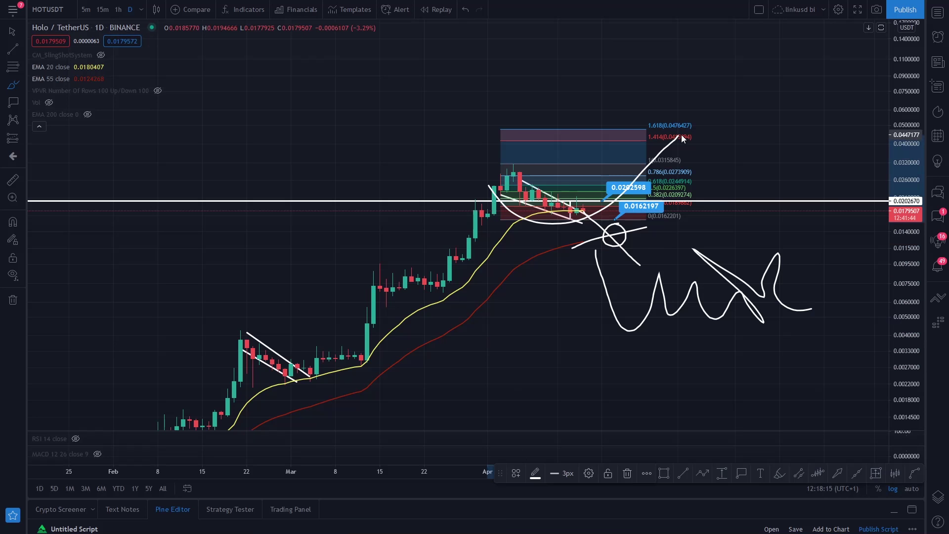
mouse_move(643, 110)
left_mouse_down()
mouse_move(731, 103)
mouse_move(665, 146)
left_mouse_up()
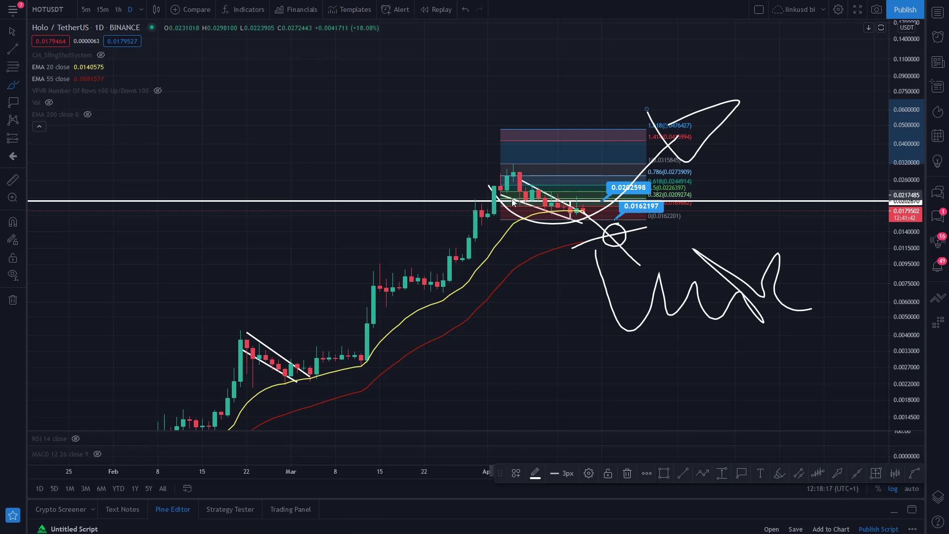
mouse_move(553, 223)
left_mouse_down()
mouse_move(607, 217)
mouse_move(813, 121)
left_mouse_up()
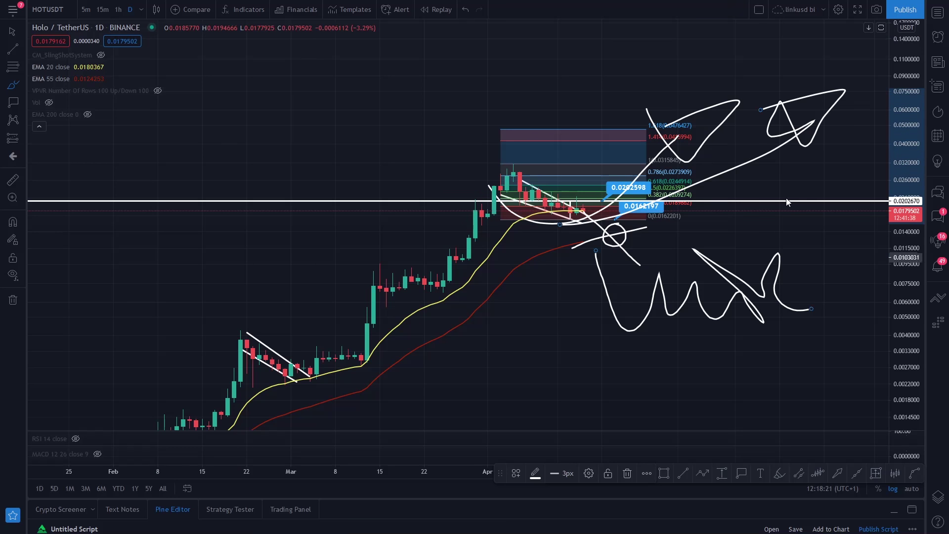
mouse_move(909, 171)
left_mouse_down()
mouse_move(909, 277)
mouse_move(909, 158)
left_mouse_up()
key("ctrl+z")
key("ctrl+z")
key("ctrl+z")
key("ctrl+z")
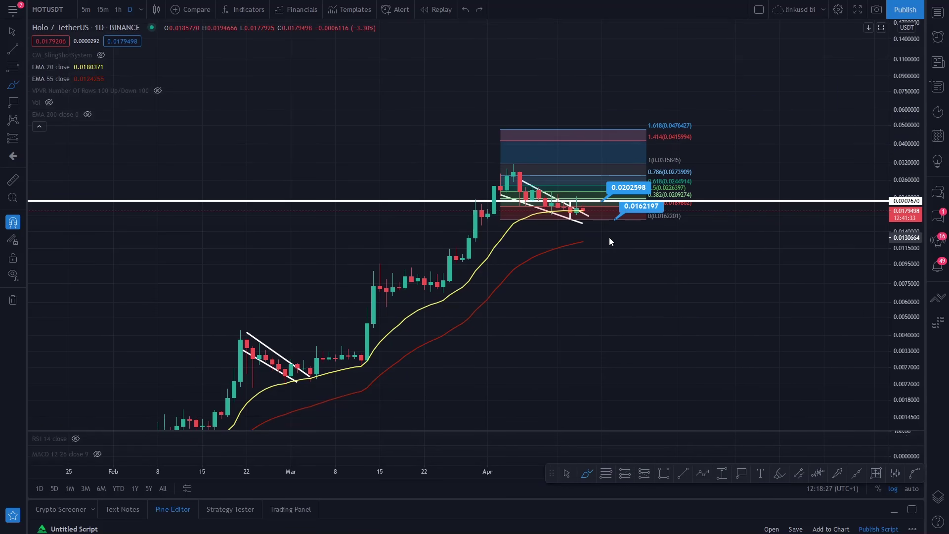
key("ctrl+z")
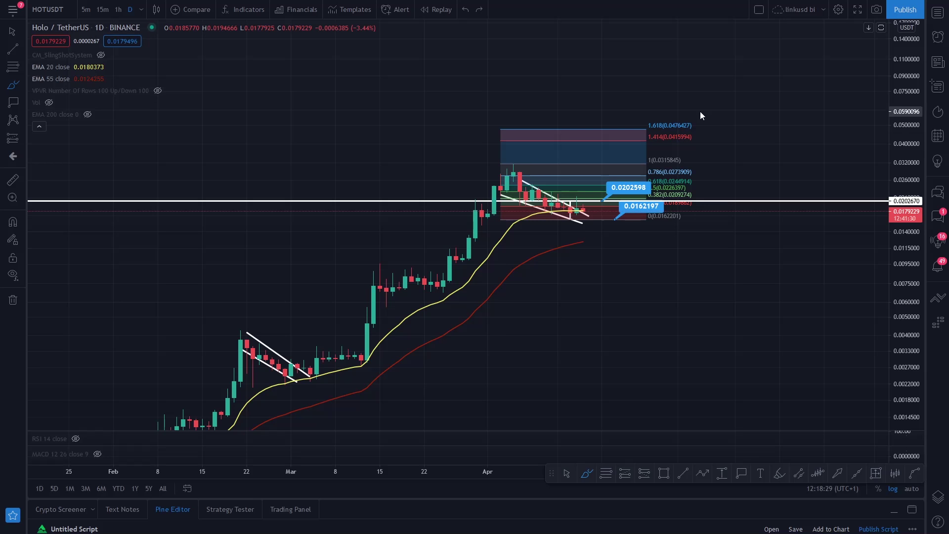
left_click(13, 31)
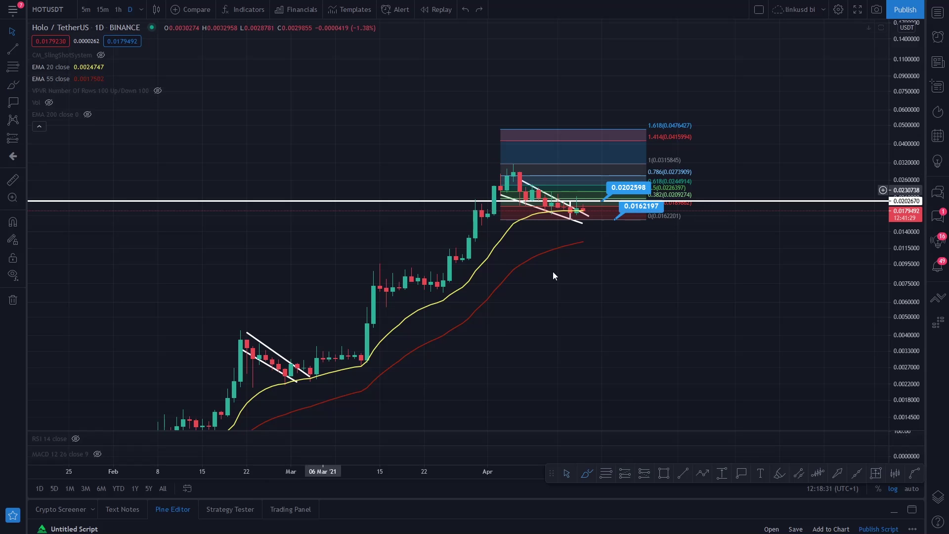
left_click_drag(653, 281, 556, 310)
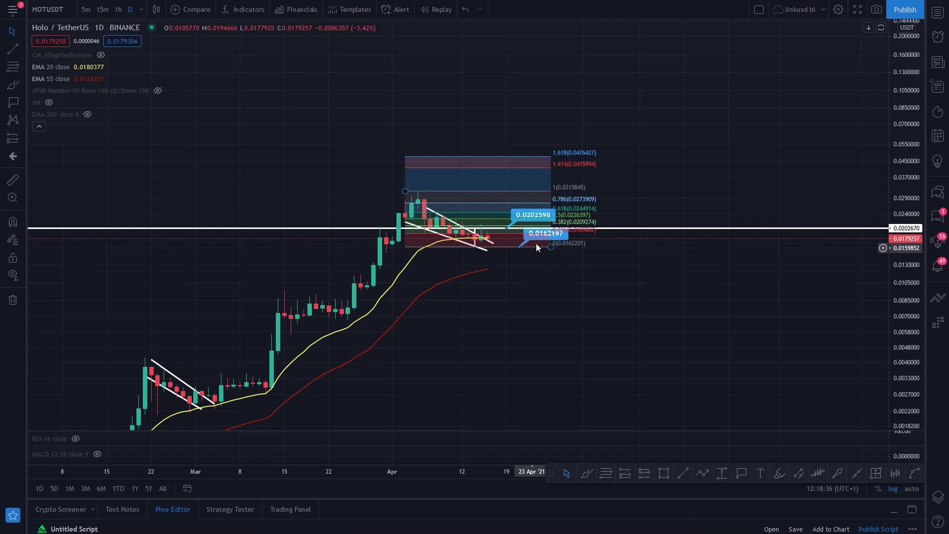
left_click_drag(912, 348, 912, 286)
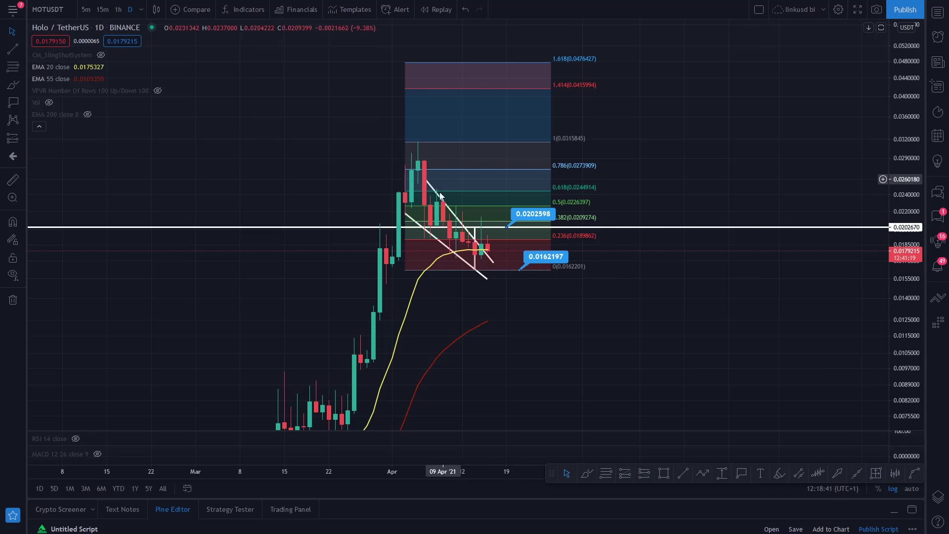
left_click_drag(538, 301, 597, 310)
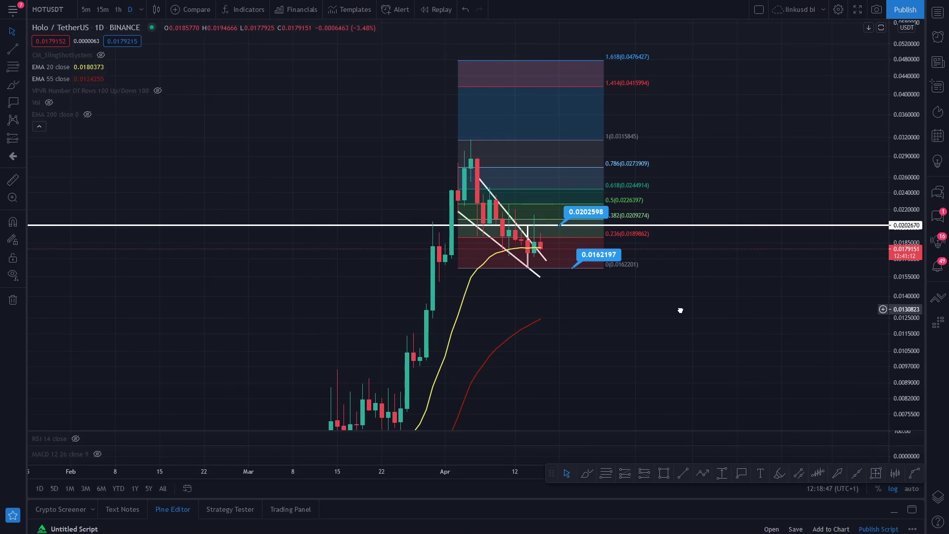
left_click_drag(905, 288, 940, 388)
left_click_drag(628, 353, 669, 281)
left_click_drag(623, 357, 633, 387)
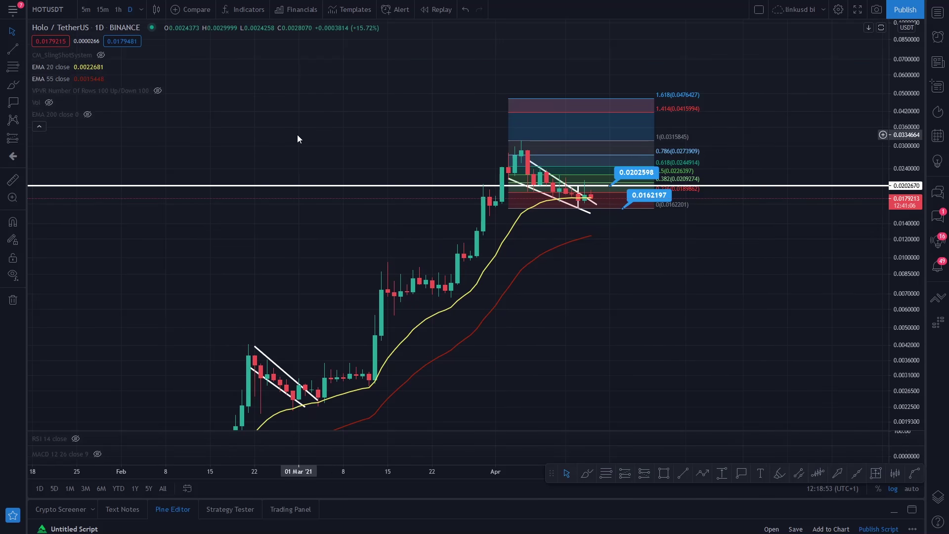
Step: Switch to the 4h interval and extend the wedge's upper line down to about 0.0164731
left_click(142, 10)
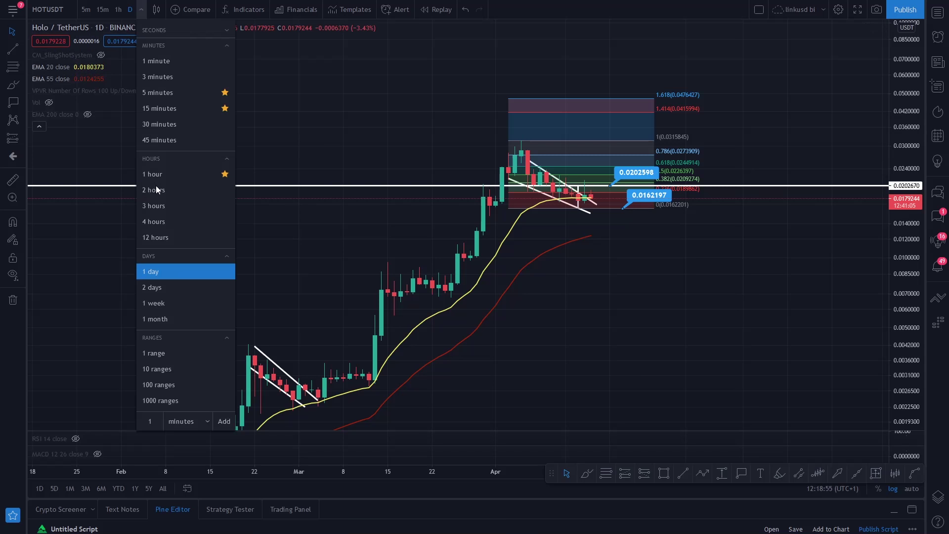
left_click(159, 219)
left_click_drag(626, 202, 651, 397)
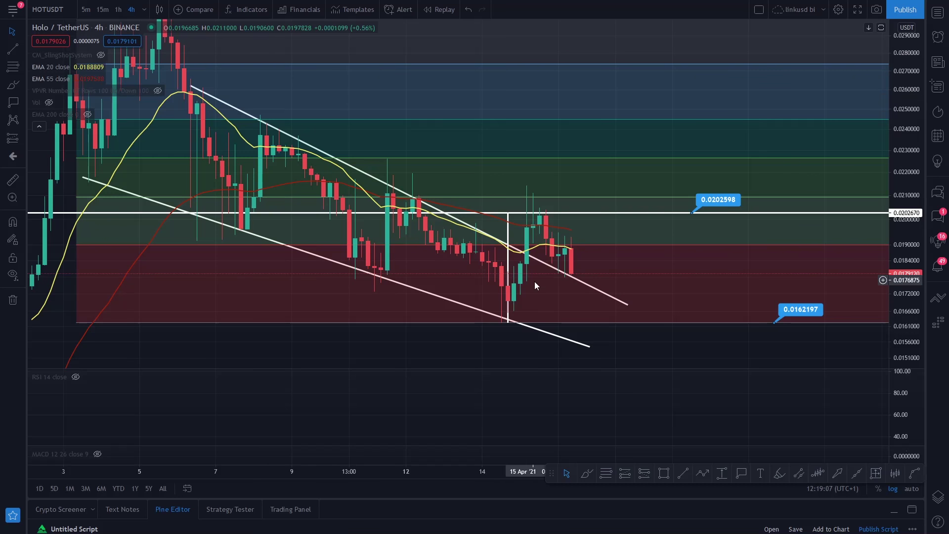
left_click_drag(630, 306, 653, 315)
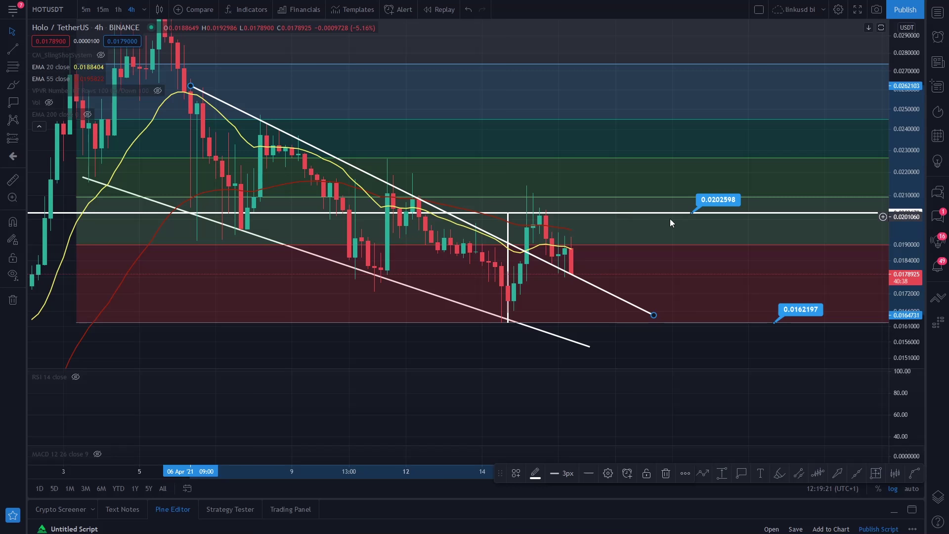
Step: Rescale the price and time axes and pan so the April wedge and Fibonacci labels 0.0162201–0.0315845 show
left_click_drag(502, 384, 455, 355)
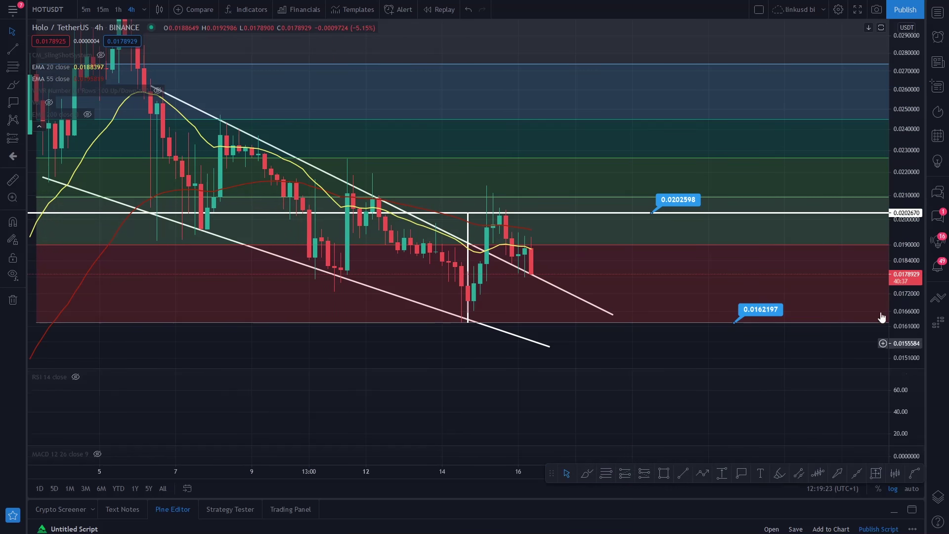
left_click_drag(903, 323, 908, 346)
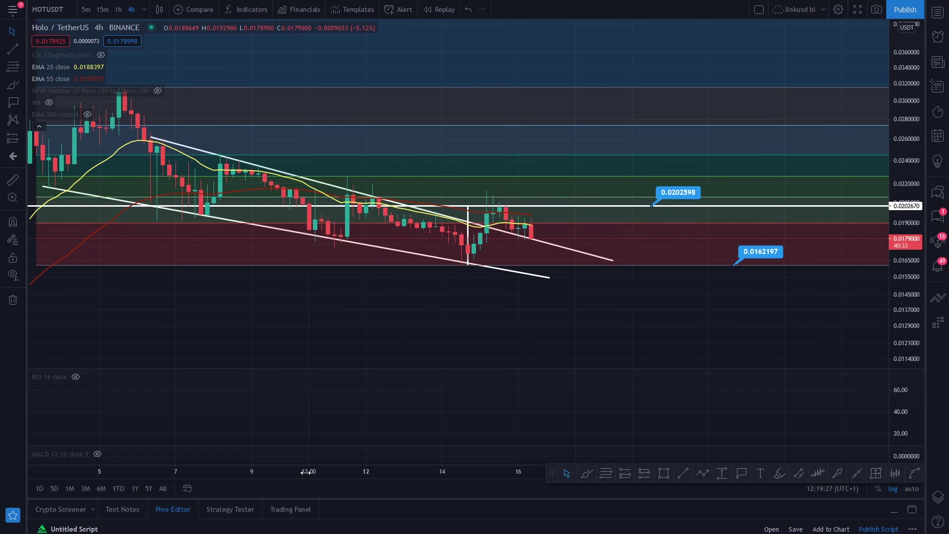
left_click_drag(306, 471, 673, 470)
left_click_drag(752, 324, 587, 327)
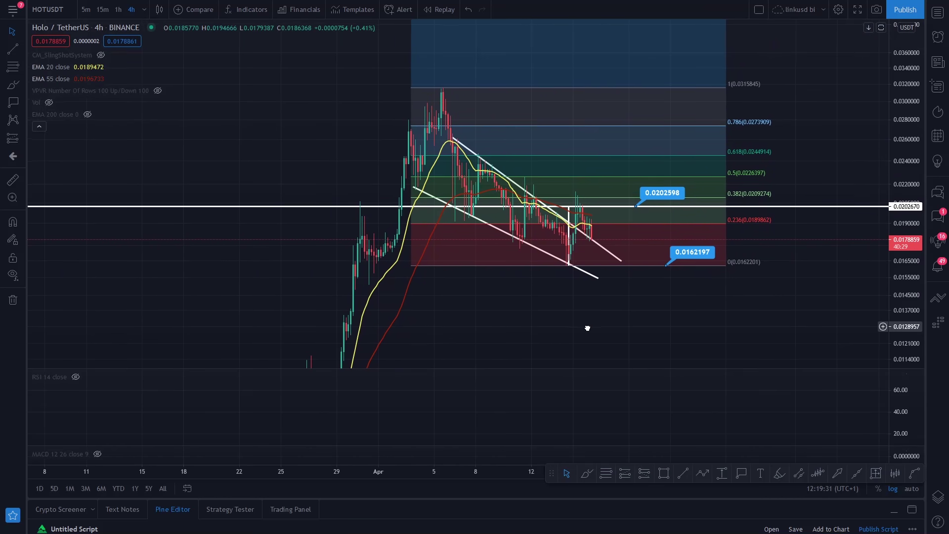